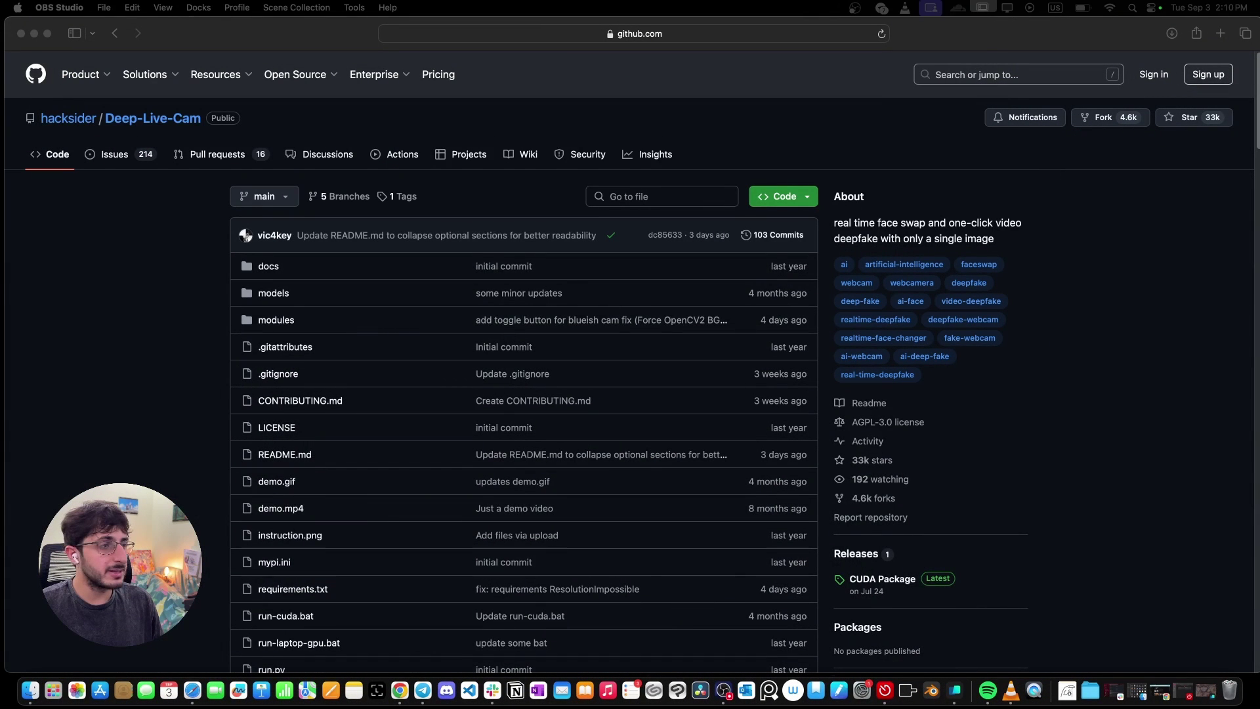
Step: Activate the Safari window showing the hacksider/Deep-Live-Cam GitHub repository page
{"action": "left_click", "coordinate": [1080, 314]}
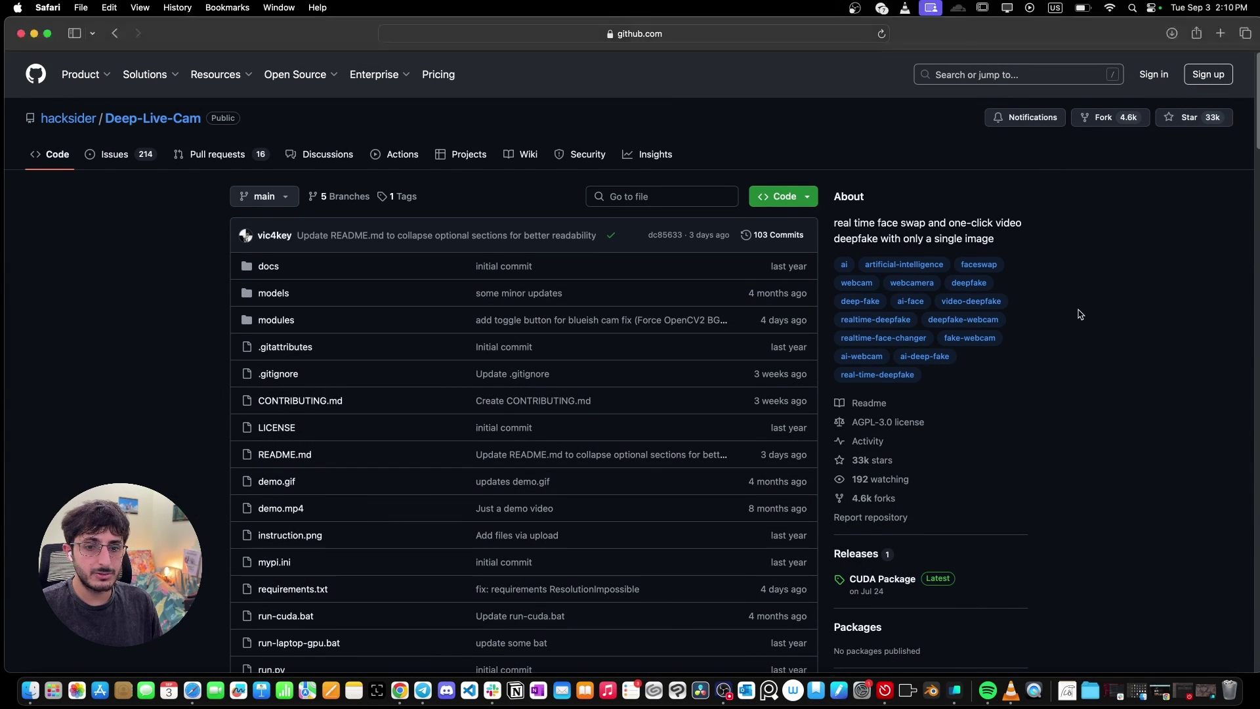
Step: Scroll the README to 'How do I install it?' and copy the Clone Repository URL
{"action": "scroll", "coordinate": [586, 449], "scroll_direction": "down", "scroll_amount": 10}
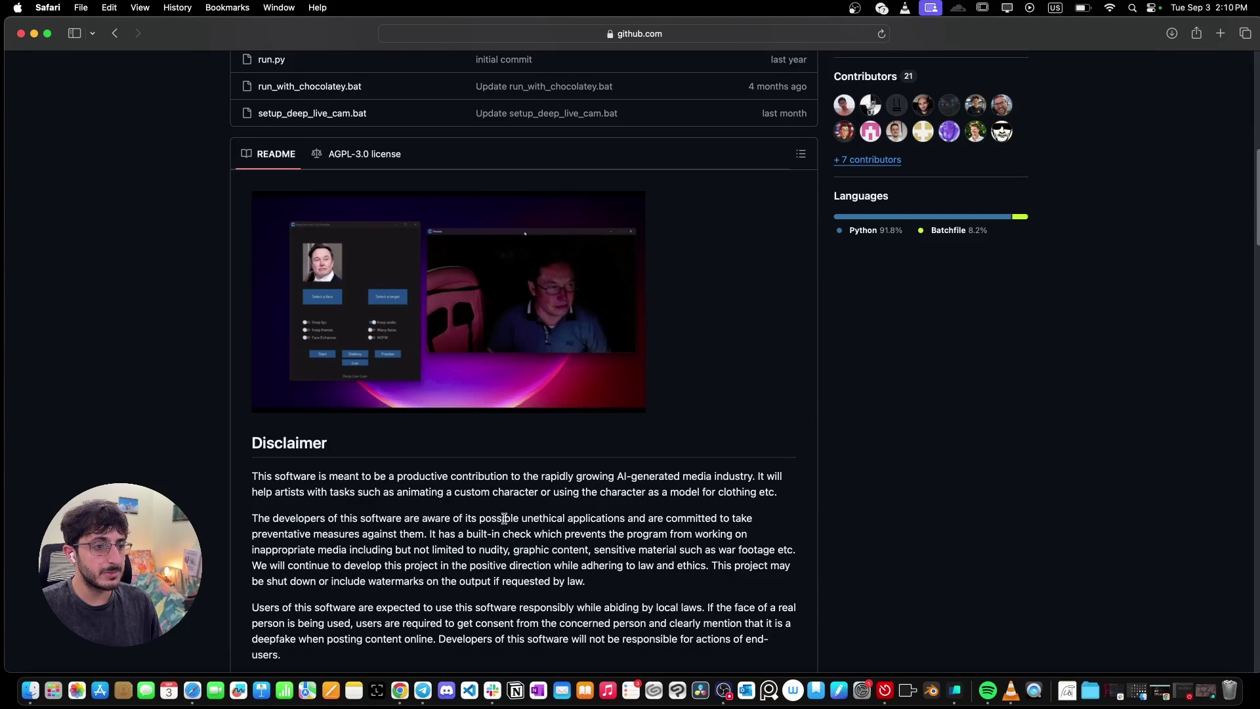
{"action": "scroll", "coordinate": [529, 514], "scroll_direction": "down", "scroll_amount": 3}
{"action": "scroll", "coordinate": [528, 514], "scroll_direction": "down", "scroll_amount": 7}
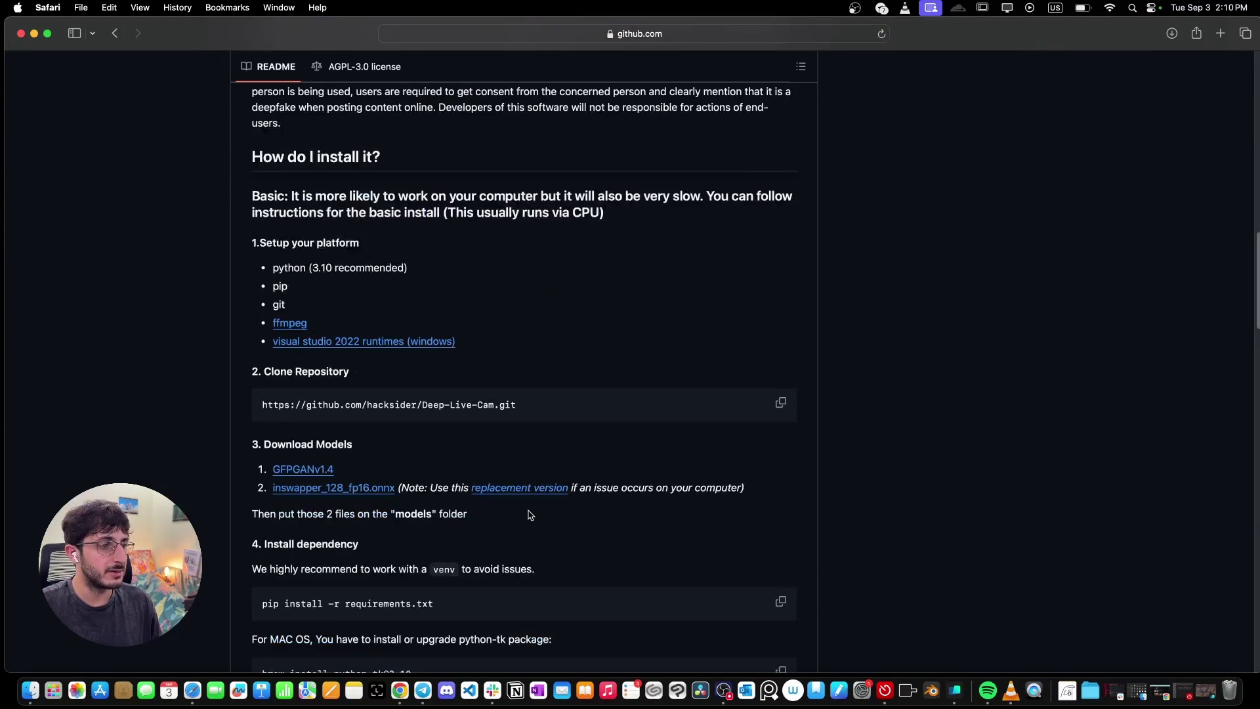
{"action": "scroll", "coordinate": [514, 382], "scroll_direction": "up", "scroll_amount": 12}
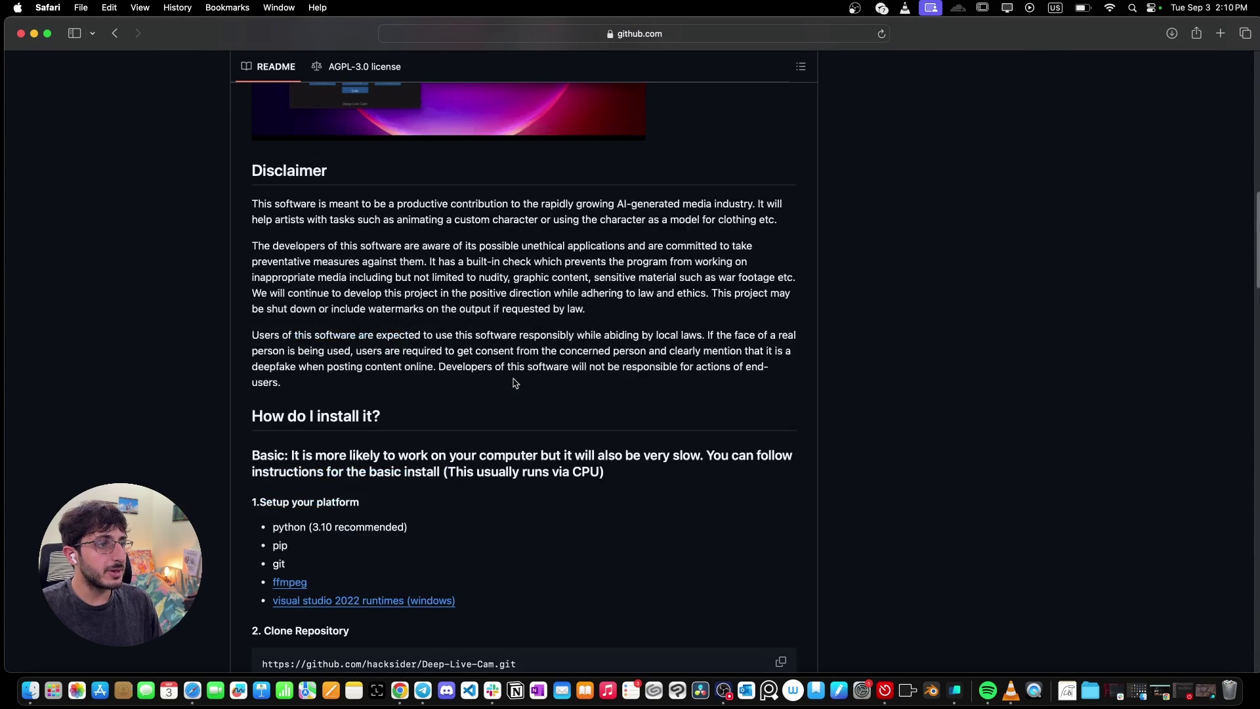
{"action": "scroll", "coordinate": [514, 382], "scroll_direction": "down", "scroll_amount": 8}
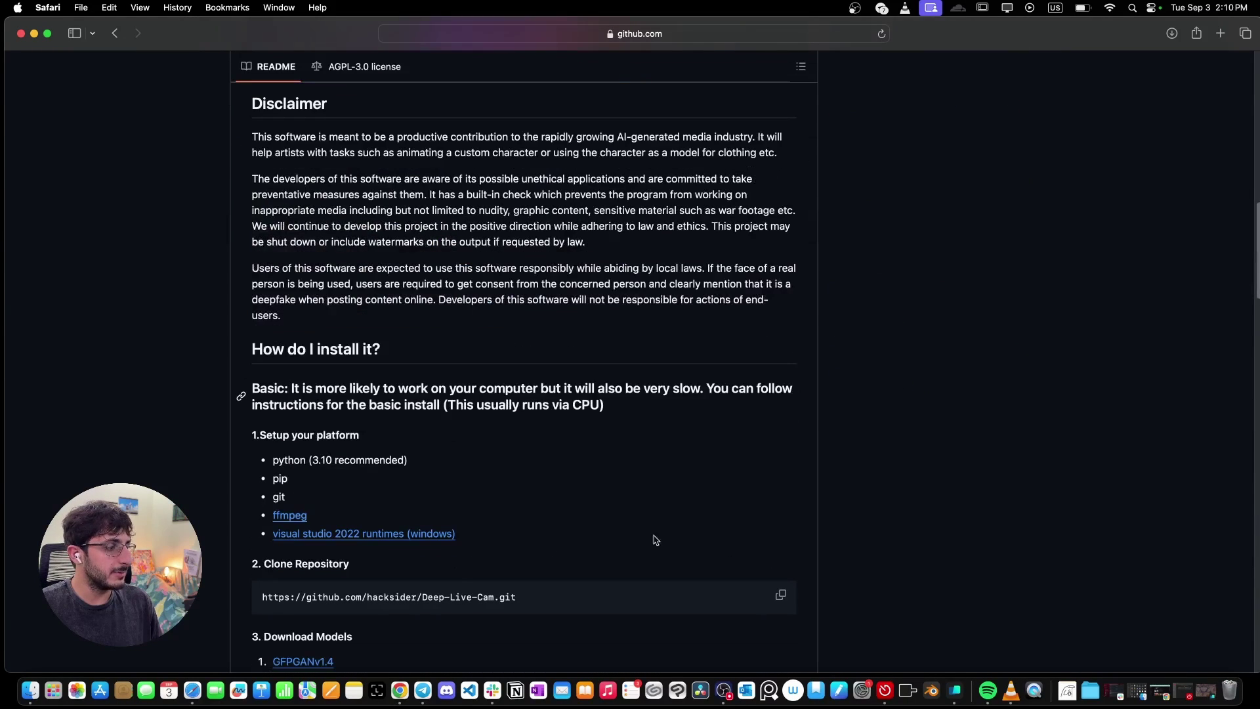
{"action": "left_click", "coordinate": [955, 689]}
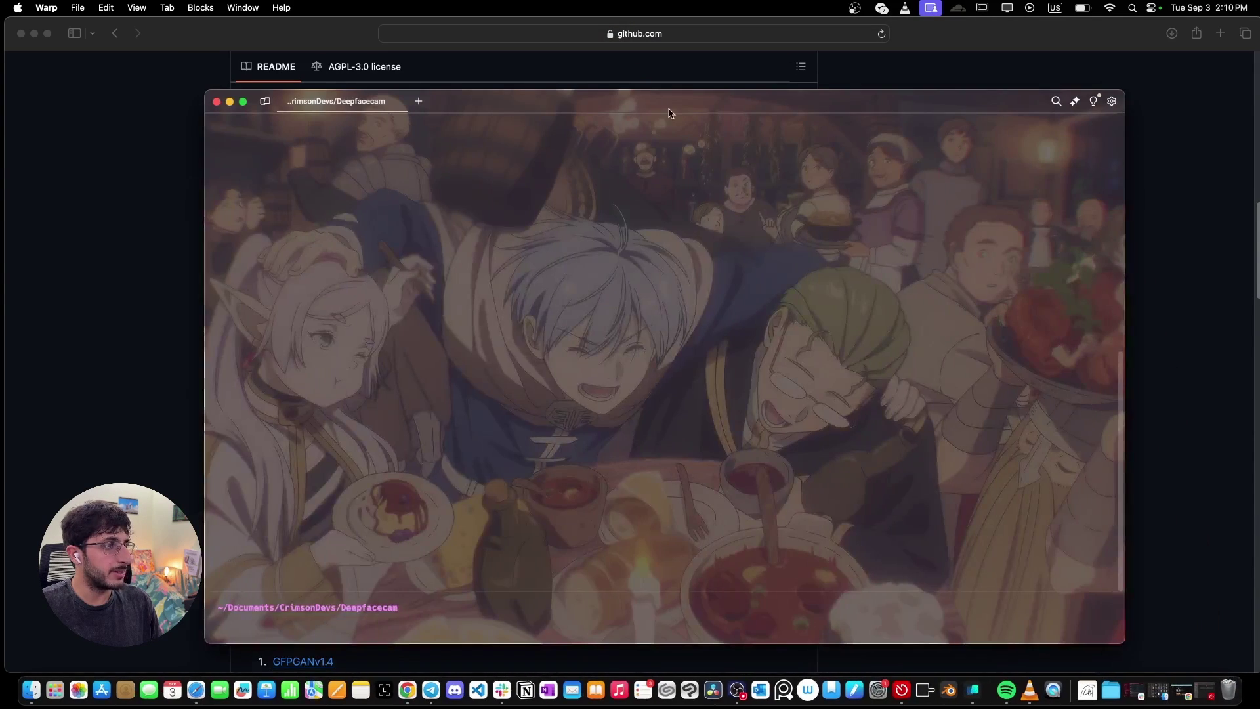
{"action": "left_click_drag", "start_coordinate": [668, 108], "coordinate": [778, 97]}
{"action": "left_click", "coordinate": [149, 447]}
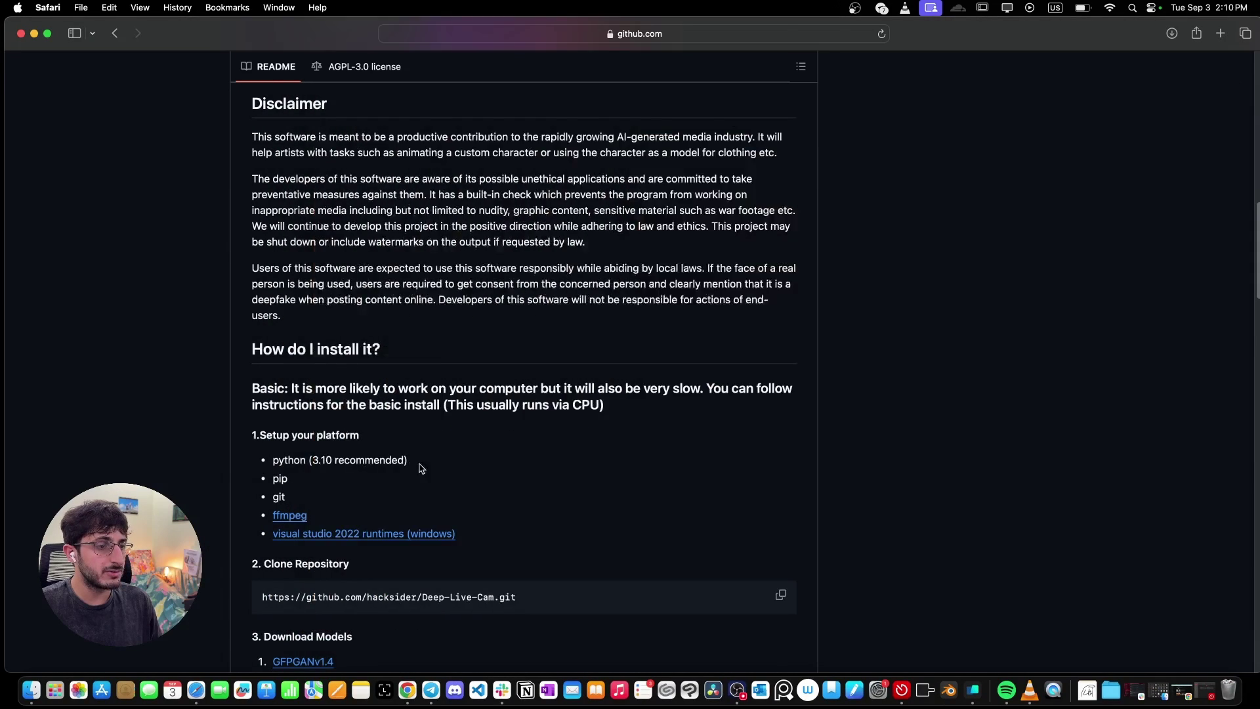
{"action": "scroll", "coordinate": [460, 472], "scroll_direction": "down", "scroll_amount": 5}
{"action": "left_click", "coordinate": [780, 357]}
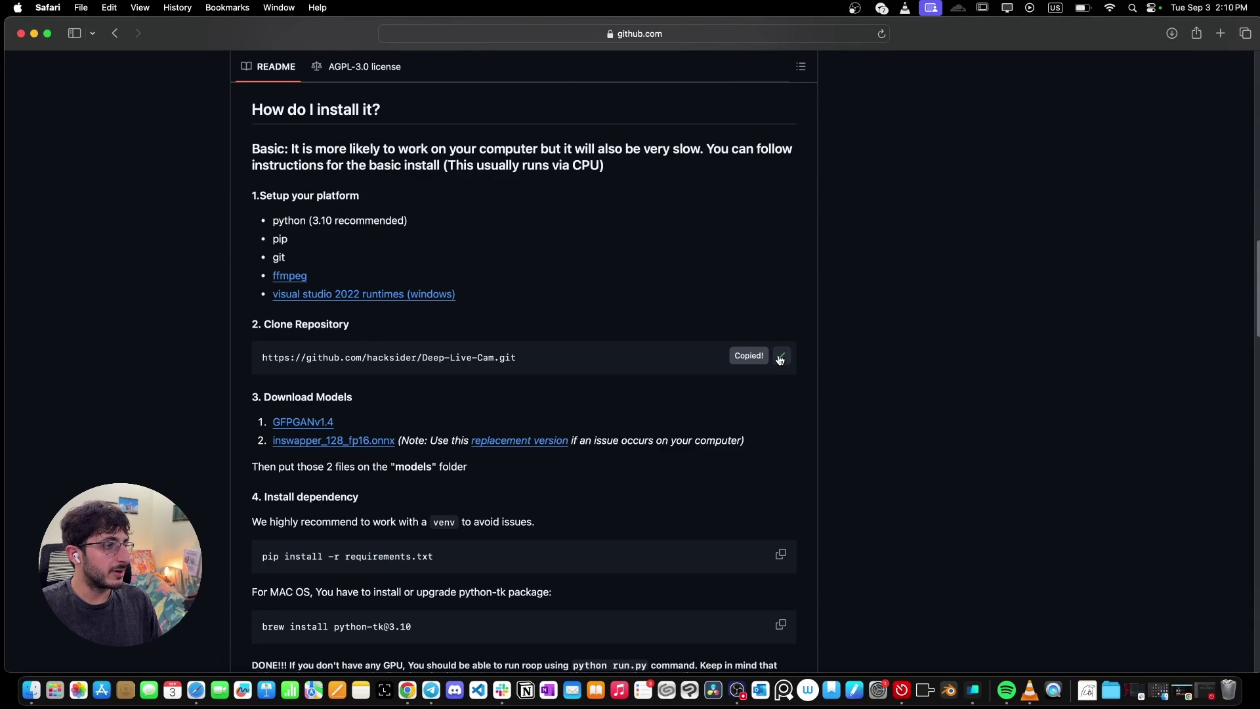
Step: Run git clone with the copied Deep-Live-Cam URL in the Warp terminal
{"action": "left_click", "coordinate": [949, 690]}
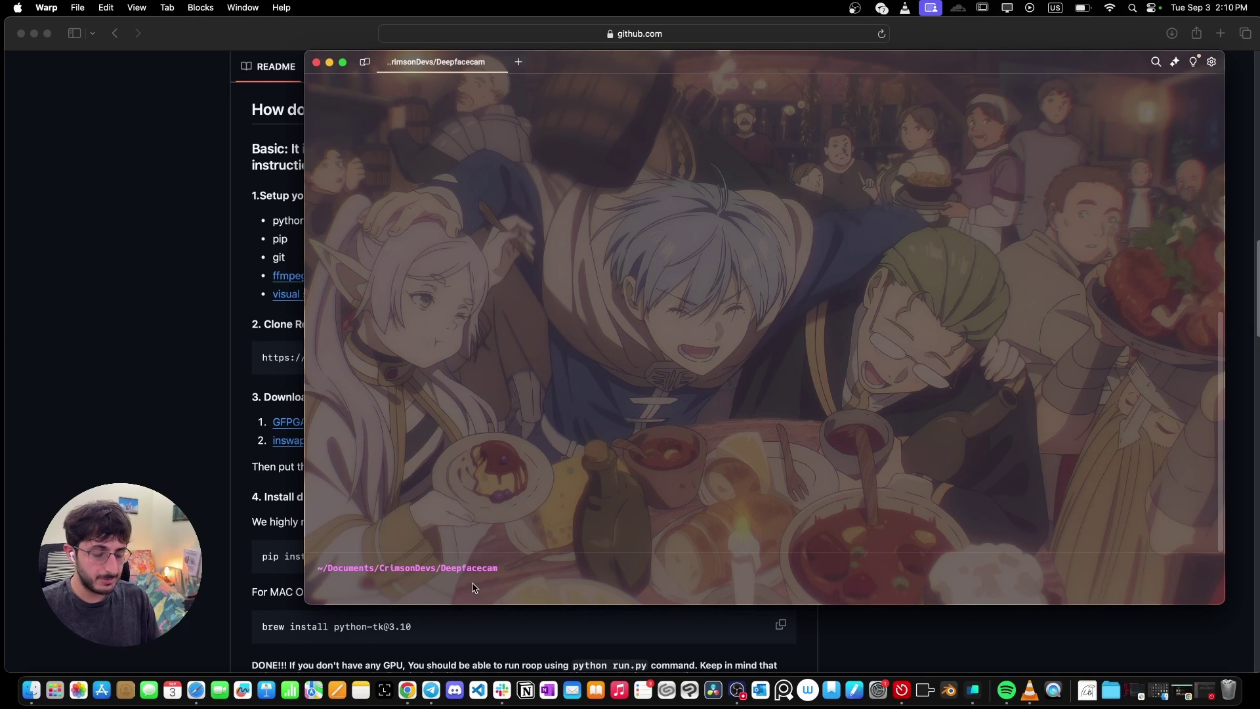
{"action": "type", "text": "git cli"}
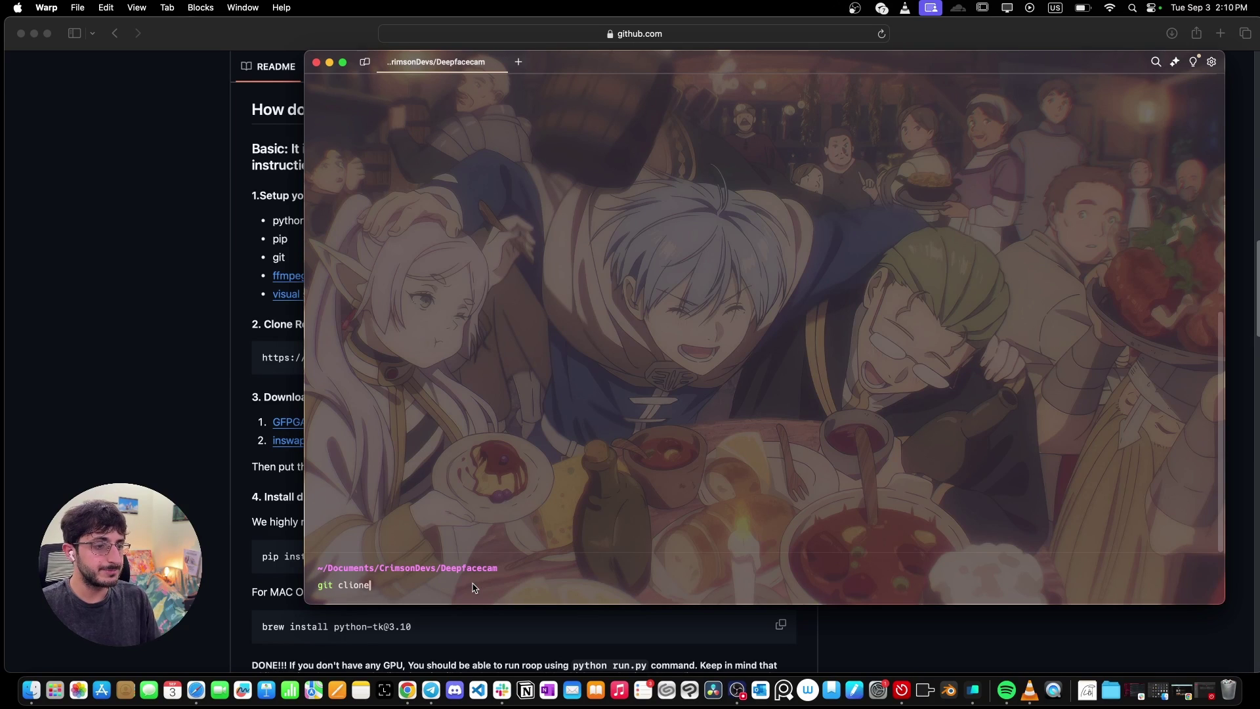
{"action": "type", "text": "one"}
{"action": "key", "text": "super+v"}
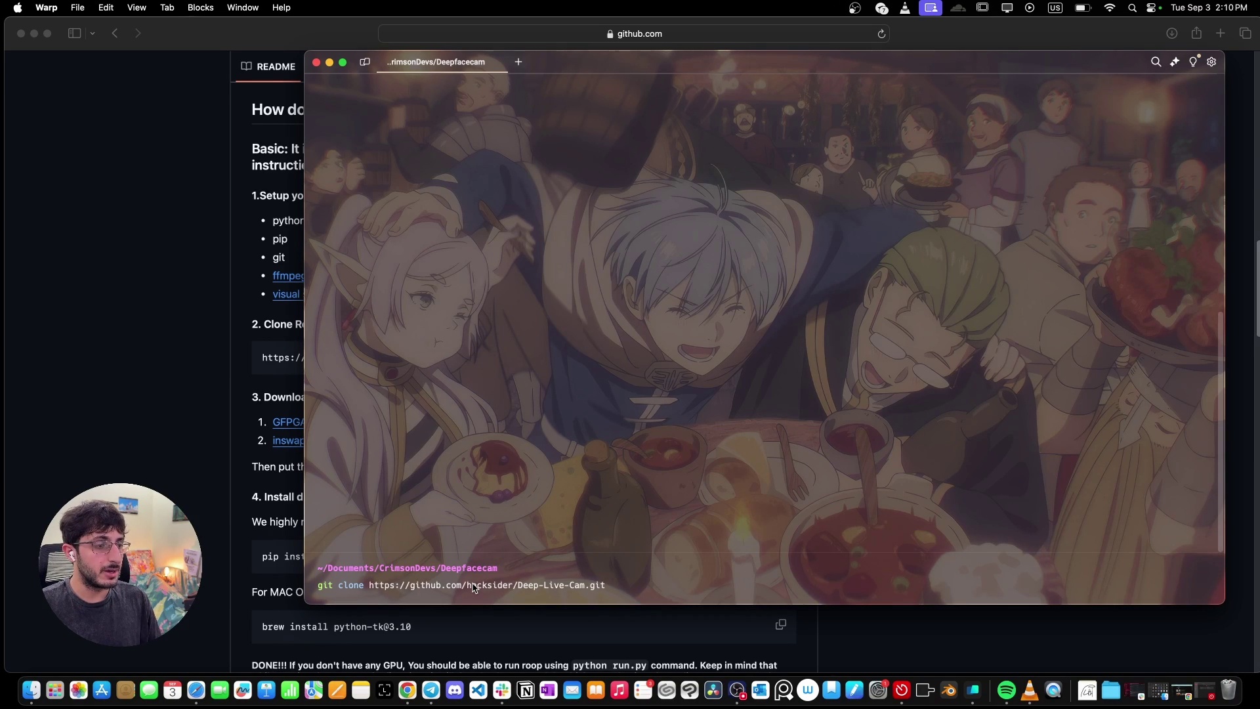
{"action": "key", "text": "Return"}
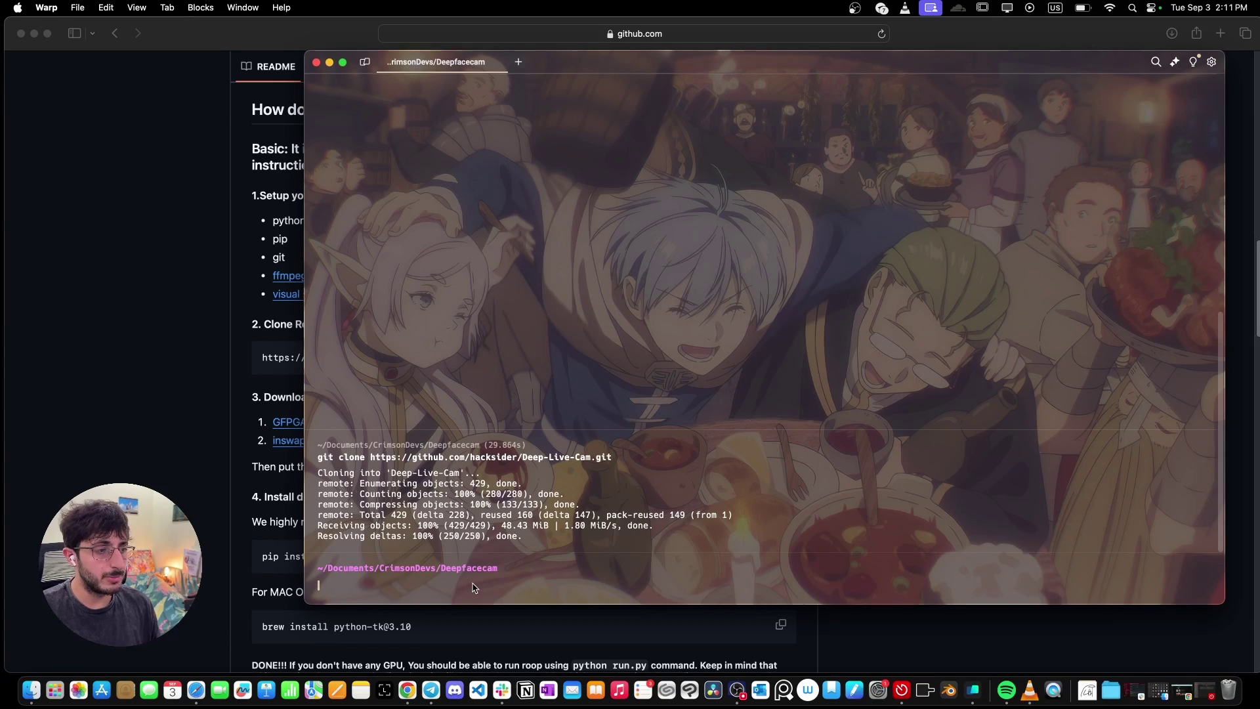
Step: Download GFPGANv1.4 and inswapper_128_fp16.onnx from the README's Download Models links
{"action": "left_click", "coordinate": [144, 424]}
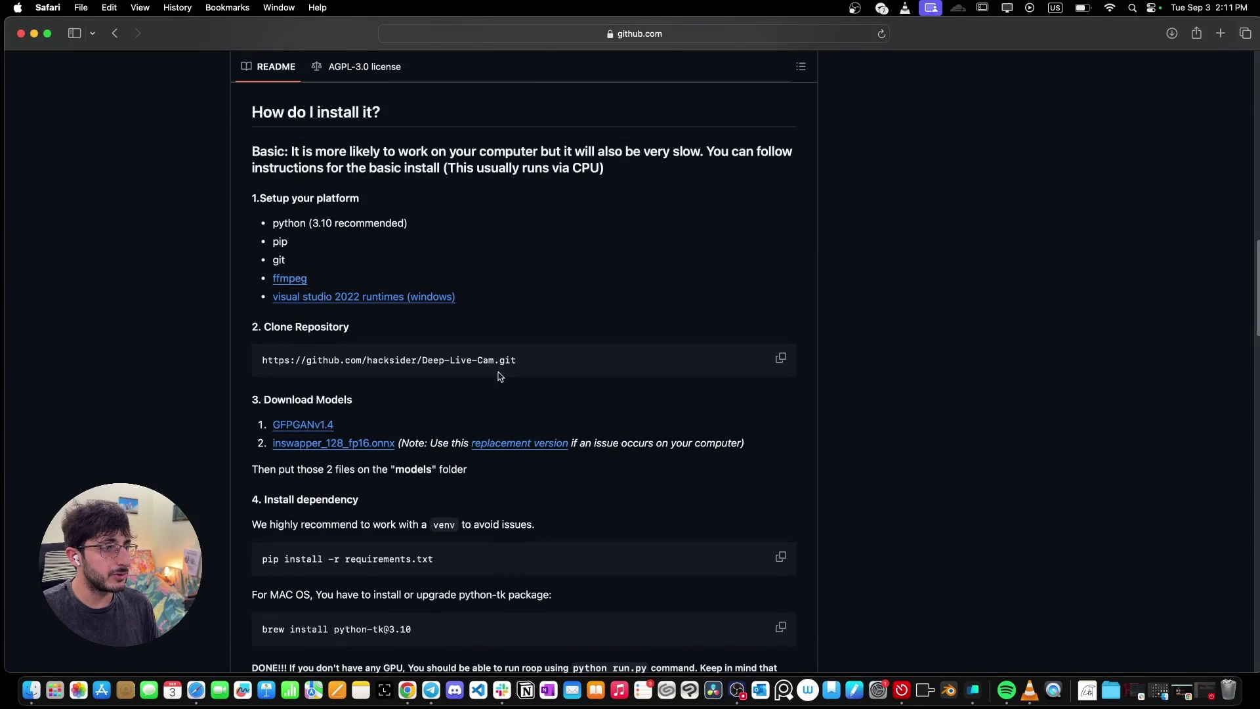
{"action": "scroll", "coordinate": [500, 374], "scroll_direction": "up", "scroll_amount": 1}
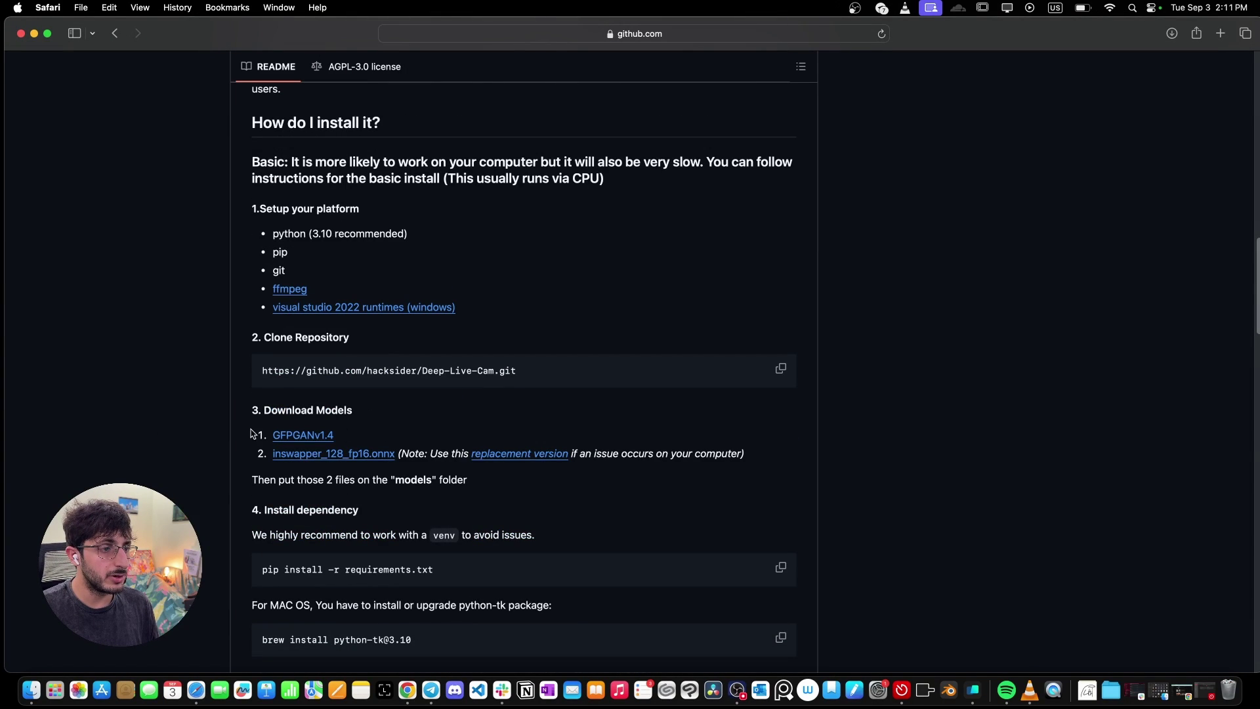
{"action": "left_click", "coordinate": [297, 438]}
{"action": "left_click", "coordinate": [299, 461]}
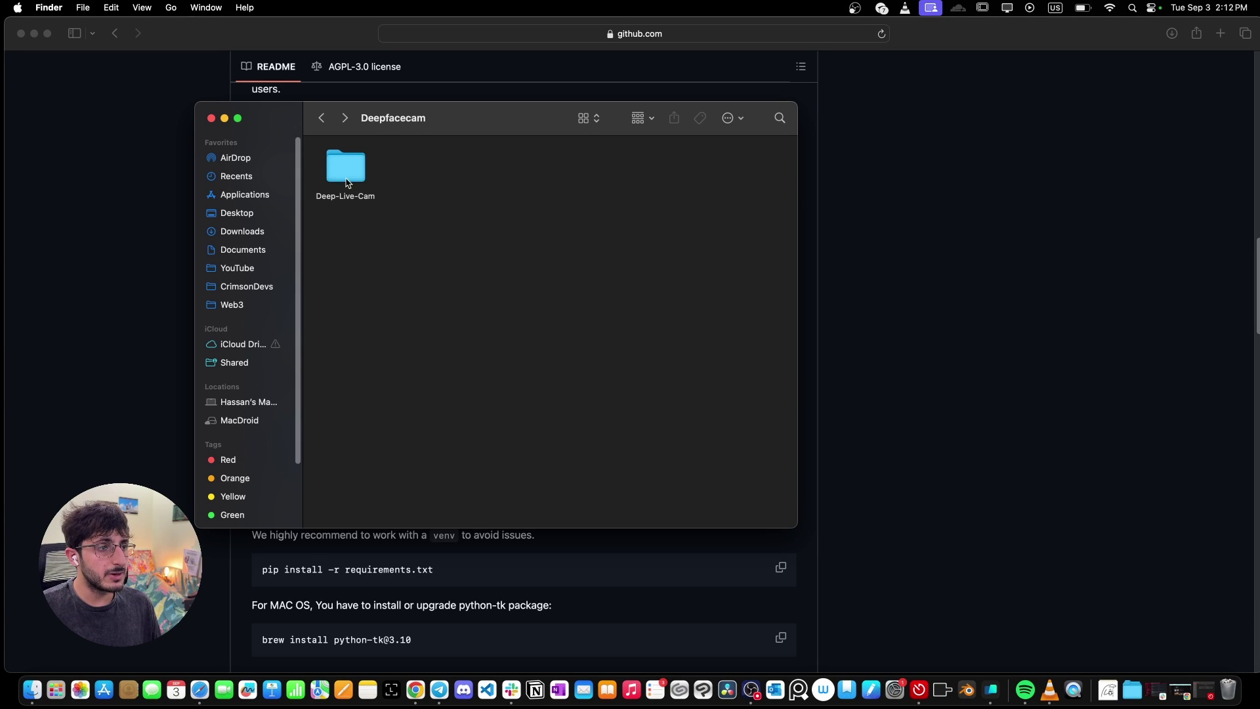
Step: Paste GFPGANv1.4.pth and inswapper_128_fp16.onnx into the Deep-Live-Cam models folder
{"action": "double_click", "coordinate": [348, 179]}
{"action": "left_click_drag", "start_coordinate": [499, 125], "coordinate": [727, 134]}
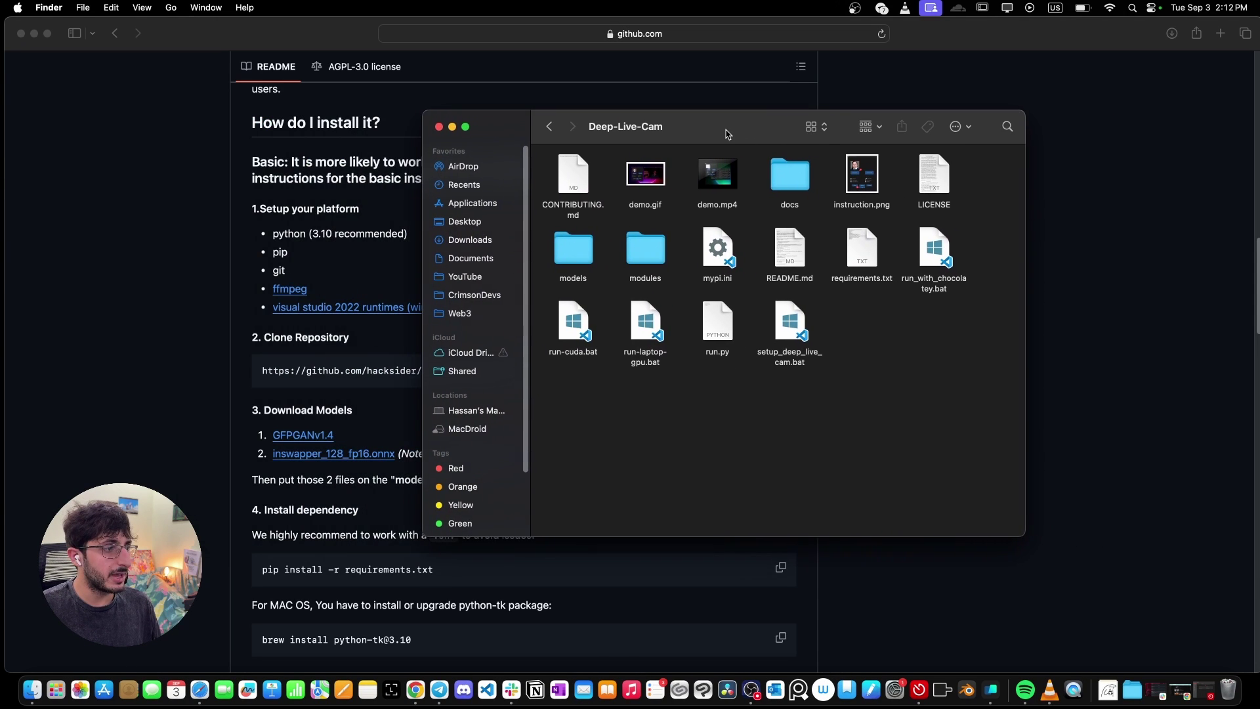
{"action": "double_click", "coordinate": [580, 259]}
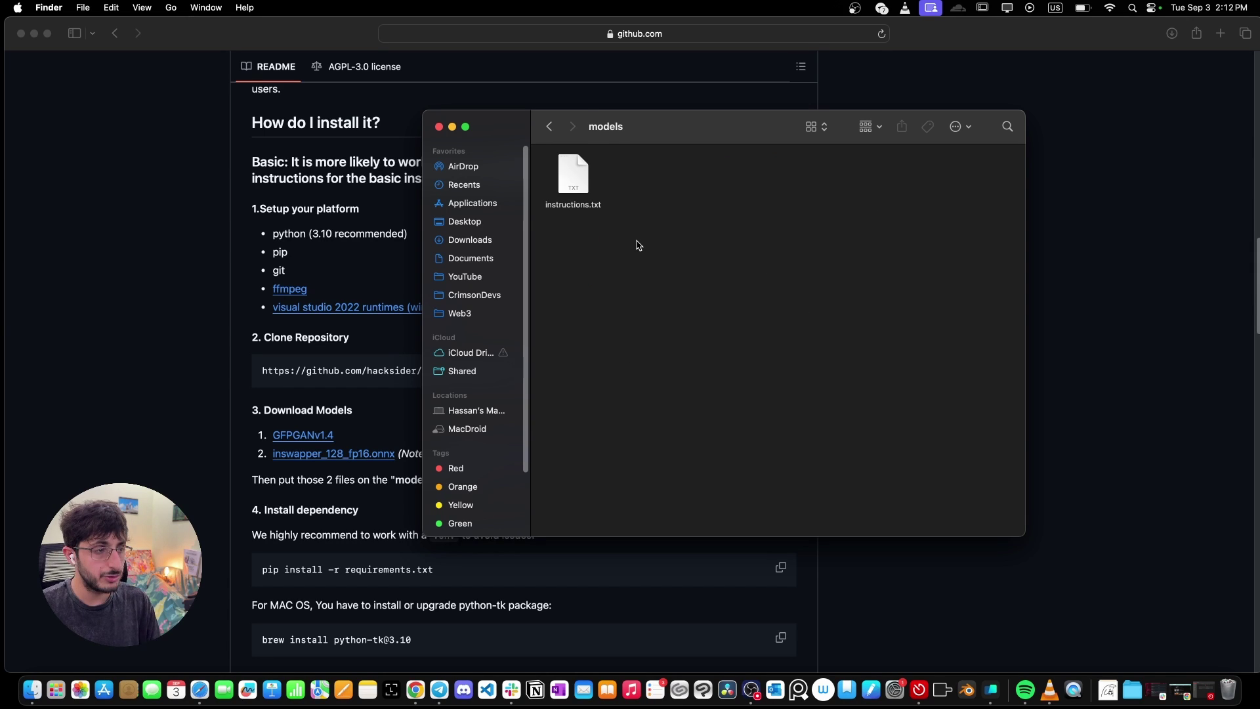
{"action": "key", "text": "super+v"}
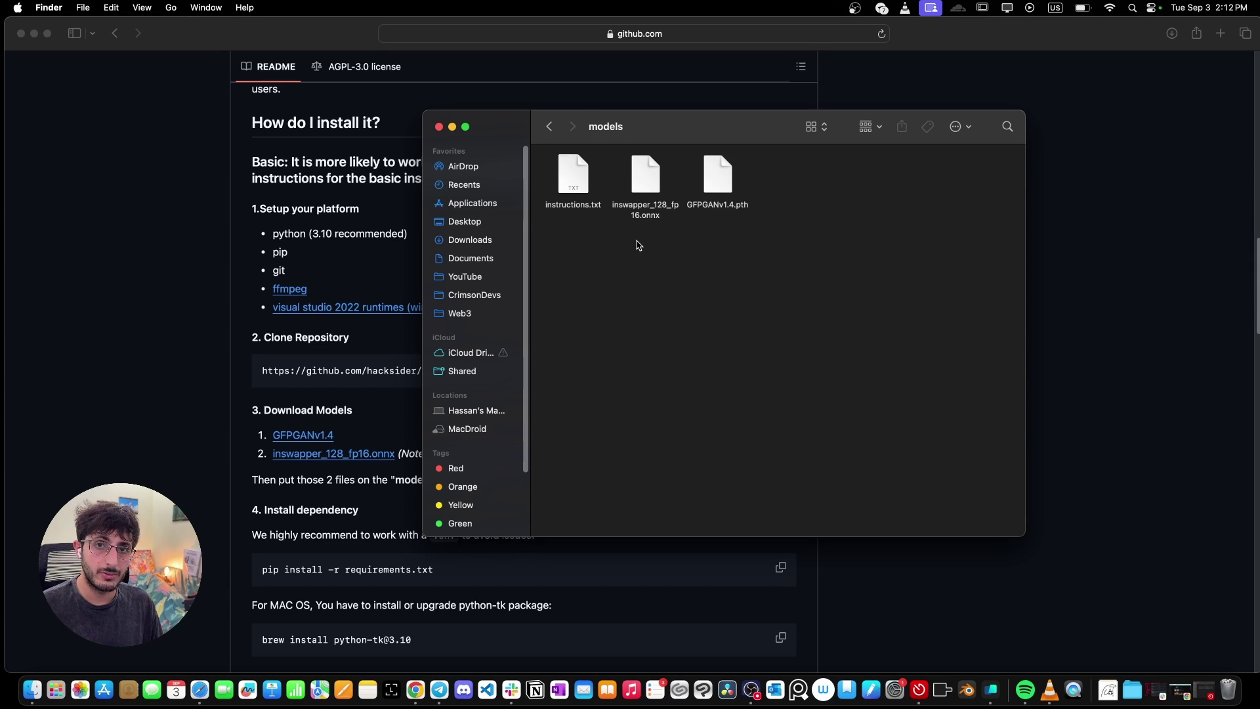
{"action": "key", "text": "super+Tab"}
{"action": "scroll", "coordinate": [538, 407], "scroll_direction": "down", "scroll_amount": 5}
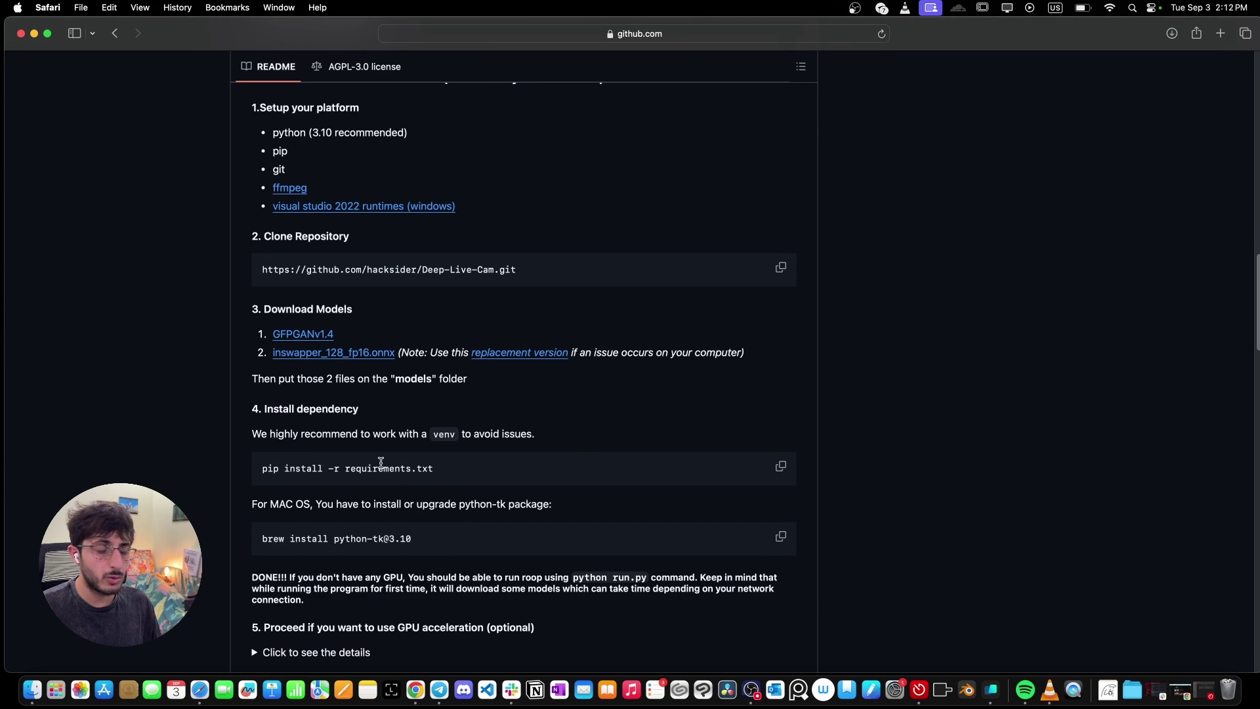
Step: In Warp, change into the cloned Deep-Live-Cam folder and list its files
{"action": "left_click", "coordinate": [991, 690]}
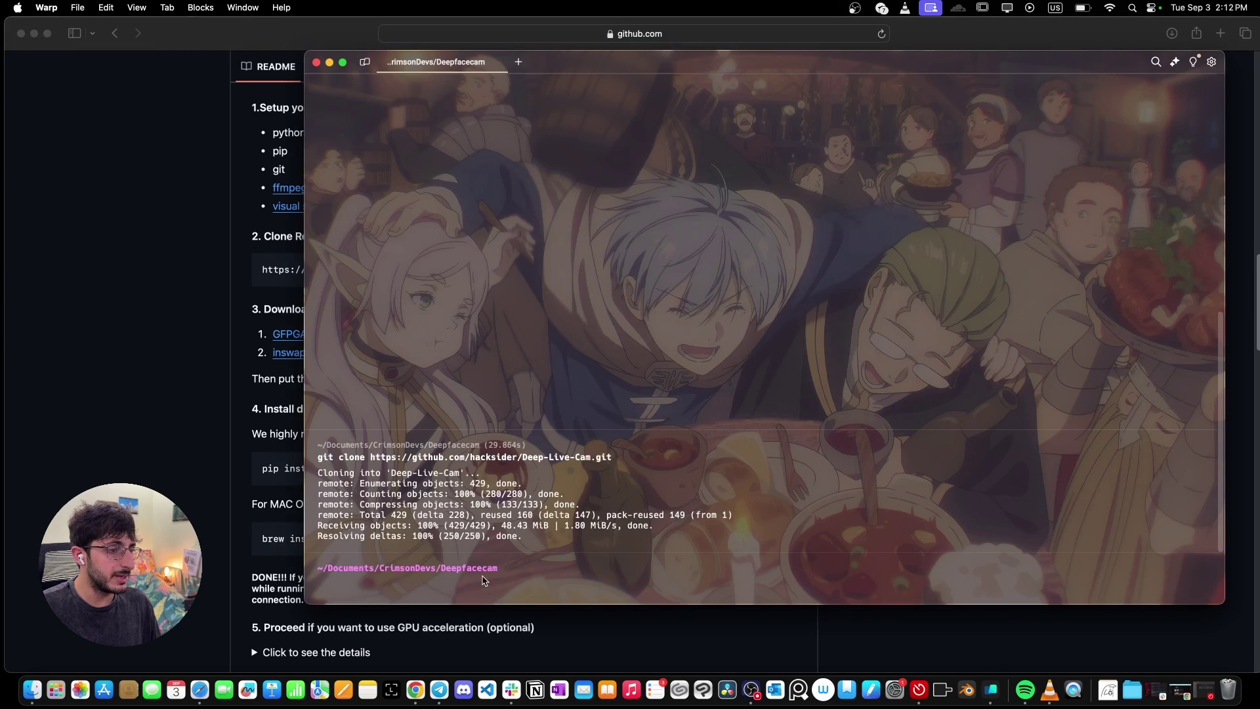
{"action": "type", "text": "ls"}
{"action": "key", "text": "Return"}
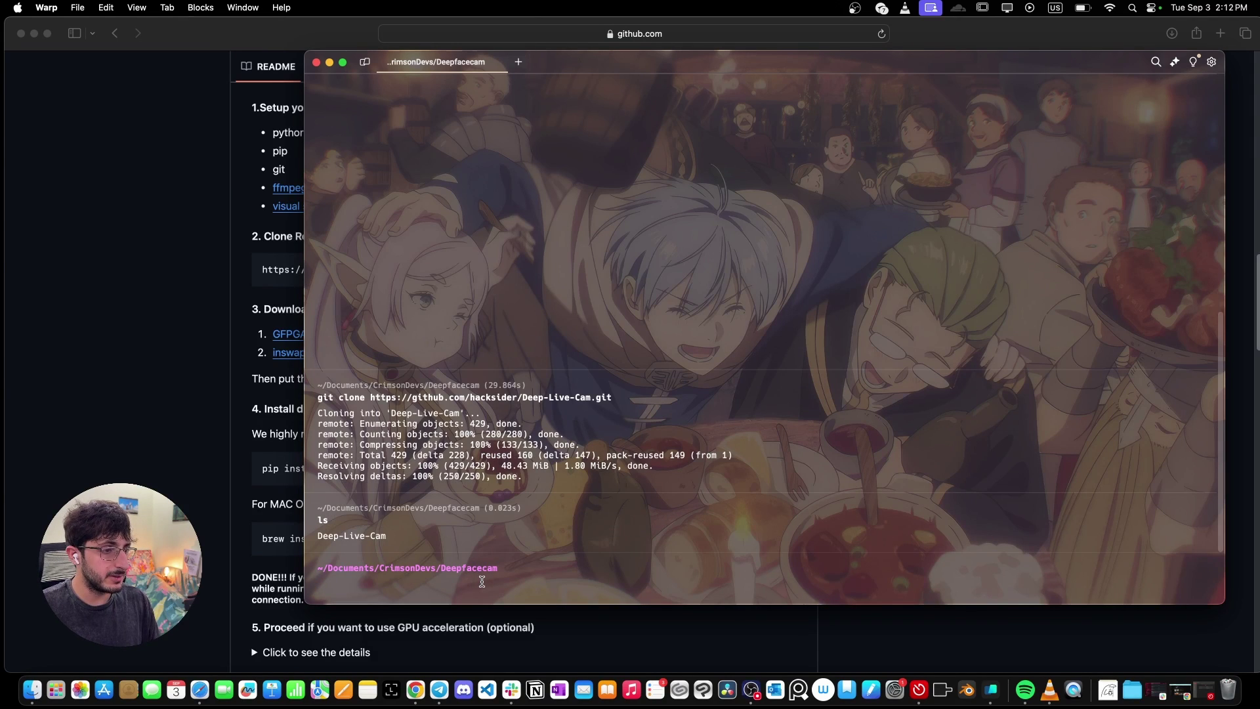
{"action": "type", "text": "cd D"}
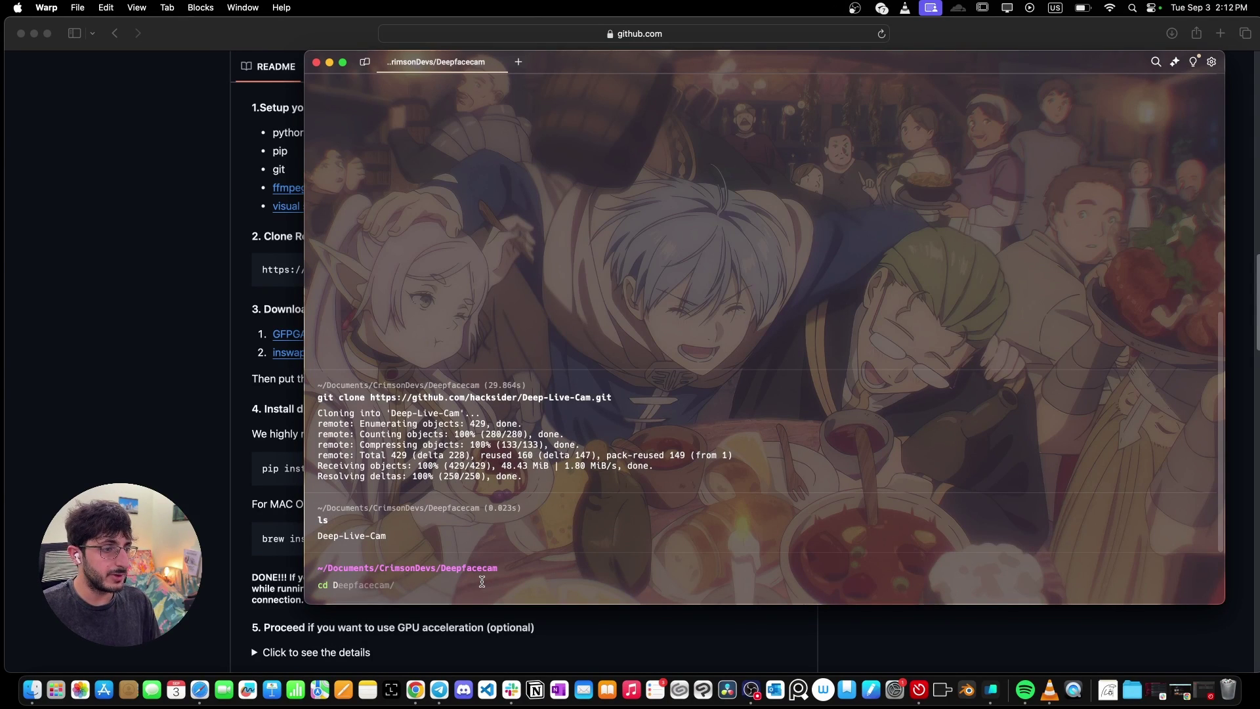
{"action": "type", "text": "eep-Live-Cam/"}
{"action": "key", "text": "Return"}
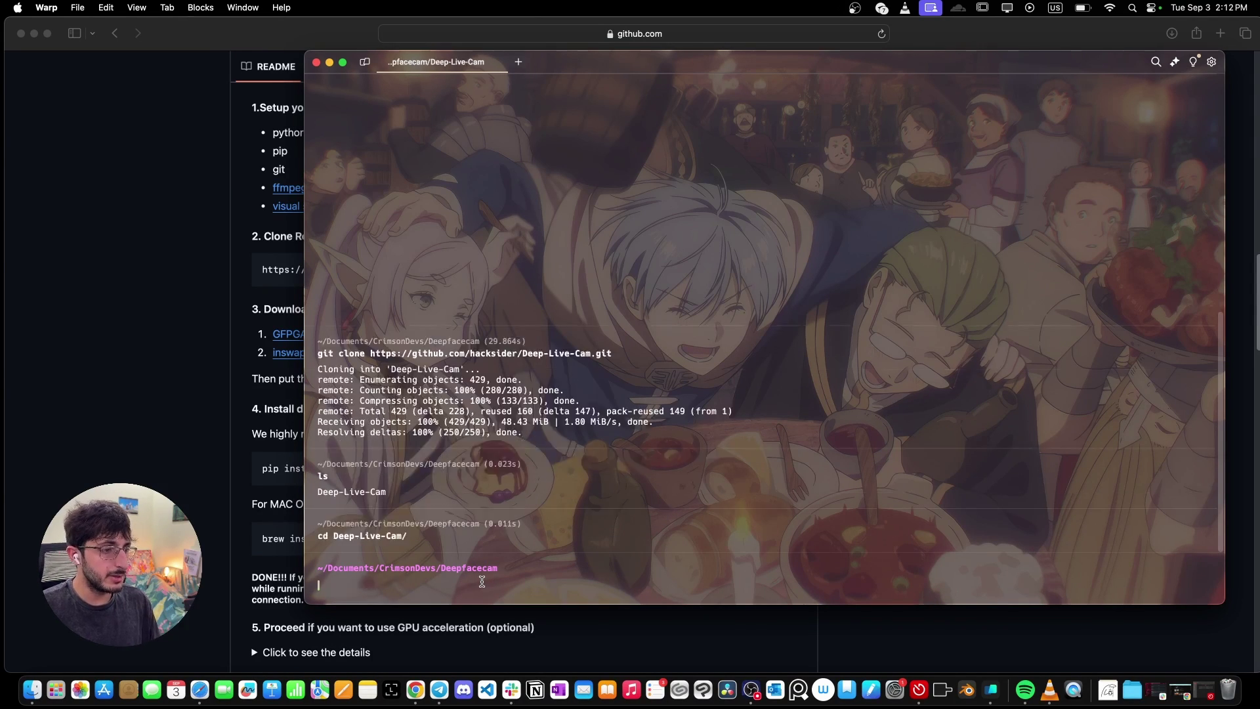
{"action": "type", "text": "ls"}
{"action": "key", "text": "Return"}
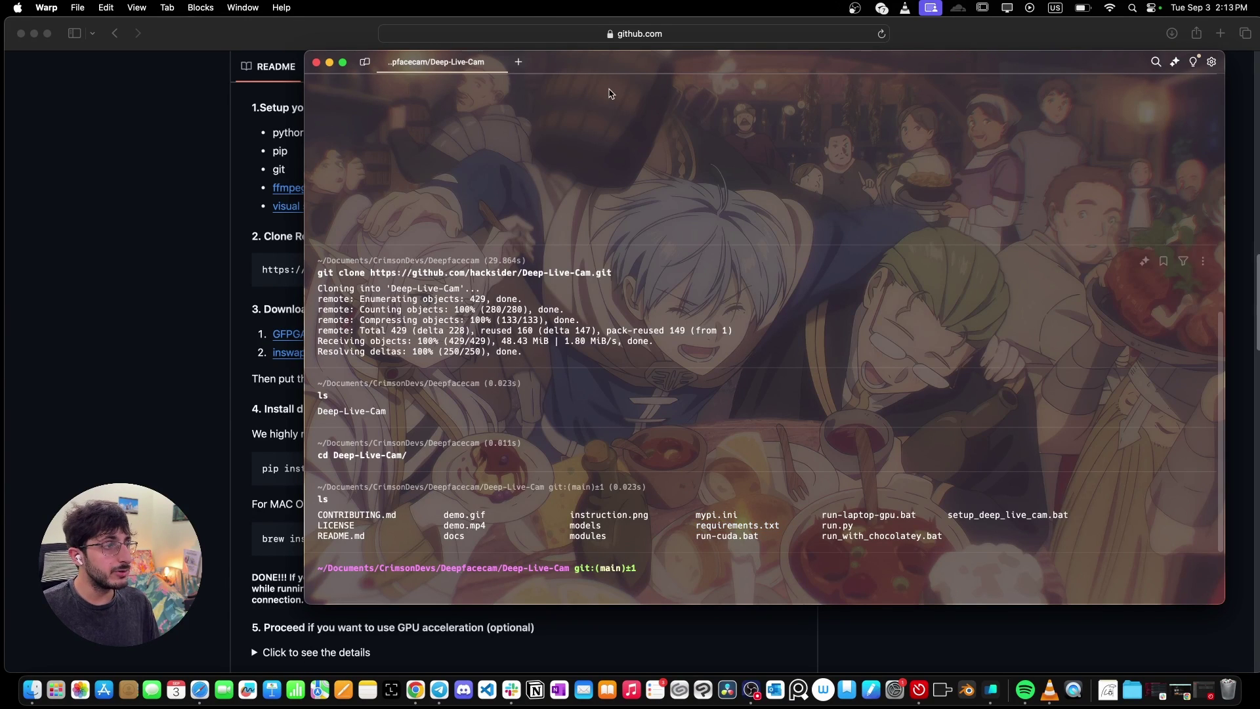
Step: Run pip3 install -r requirements.txt to install the Python dependencies
{"action": "left_click_drag", "start_coordinate": [617, 68], "coordinate": [639, 64]}
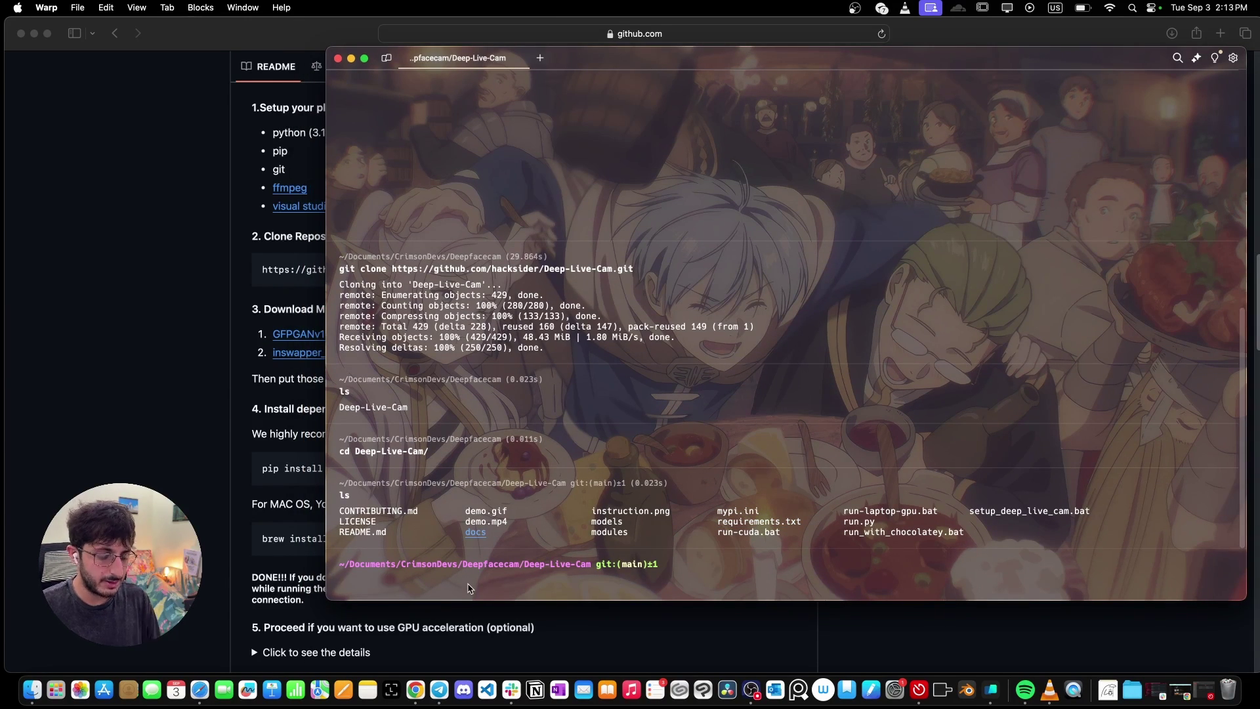
{"action": "type", "text": "pip3"}
{"action": "key", "text": "Right"}
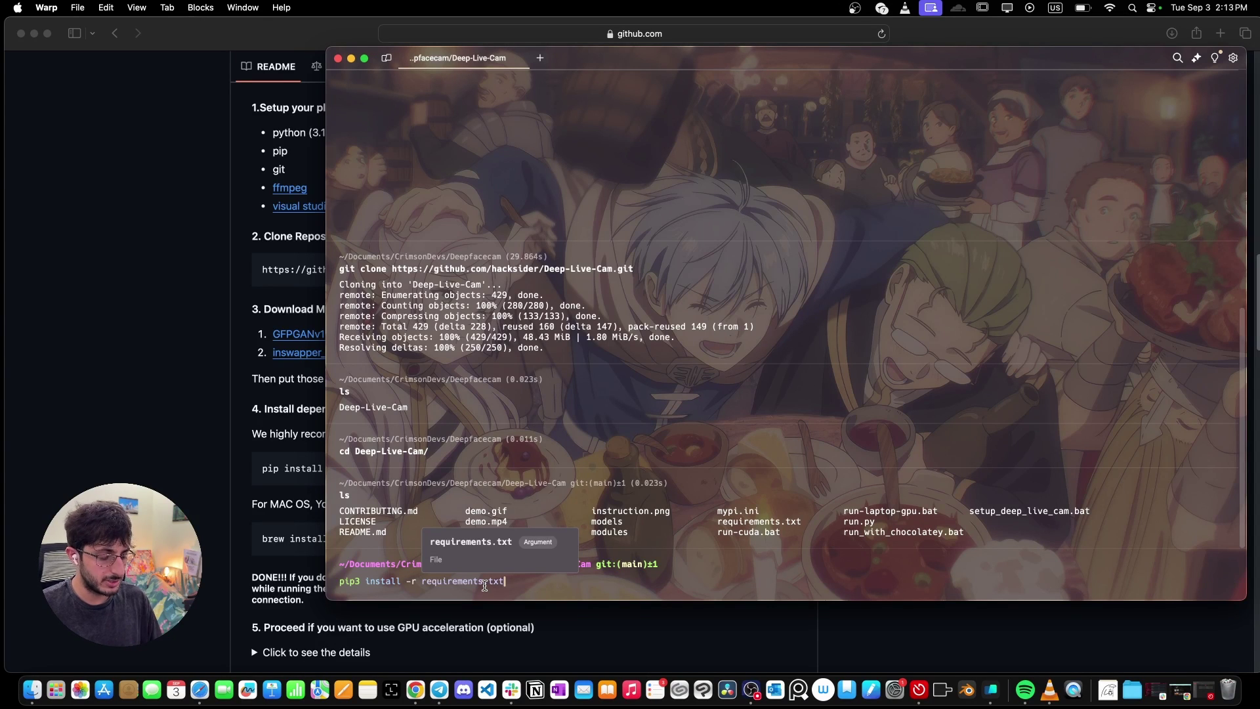
{"action": "key", "text": "Return"}
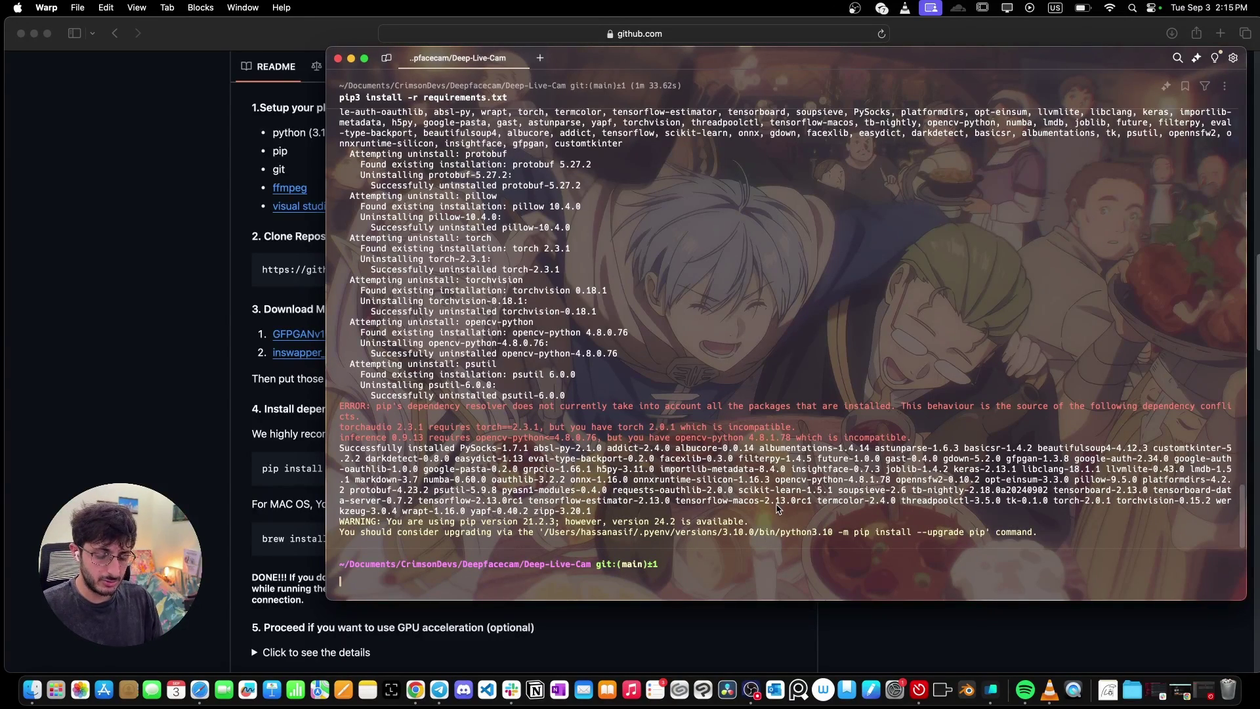
Step: Run brew install ffmpeg in the Deep-Live-Cam folder
{"action": "type", "text": "ffm"}
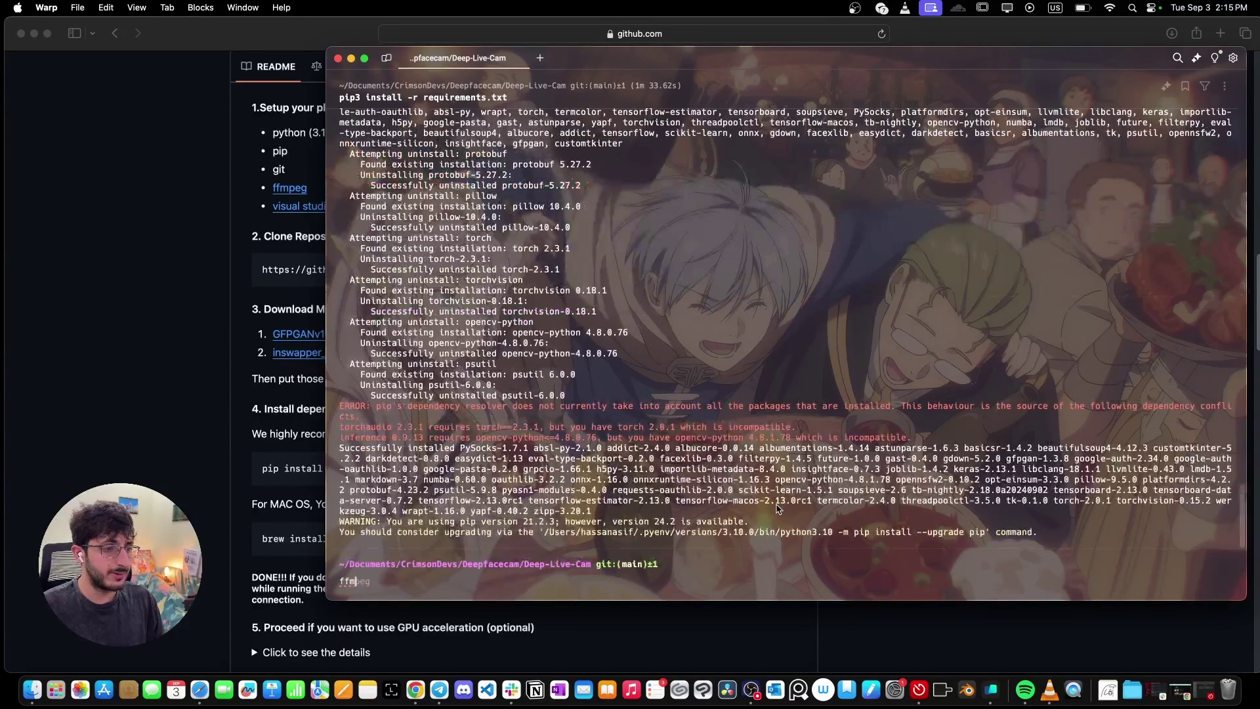
{"action": "type", "text": "per"}
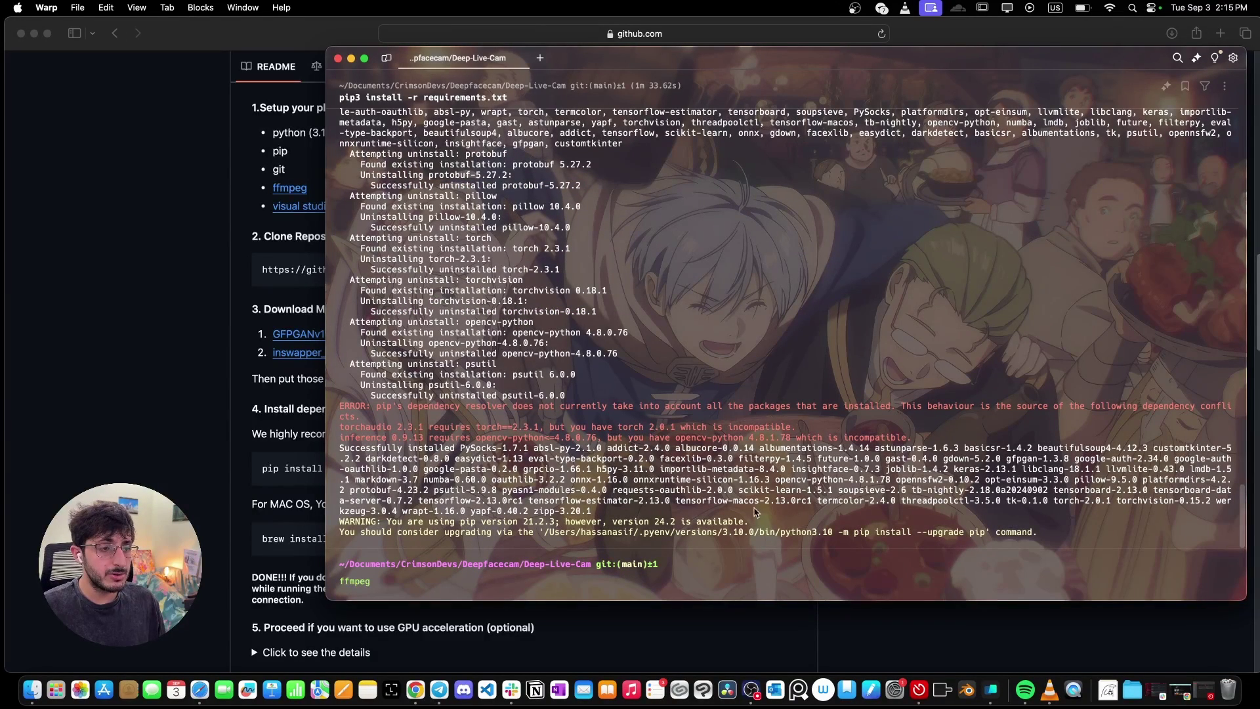
{"action": "left_click_drag", "start_coordinate": [392, 584], "coordinate": [330, 586]}
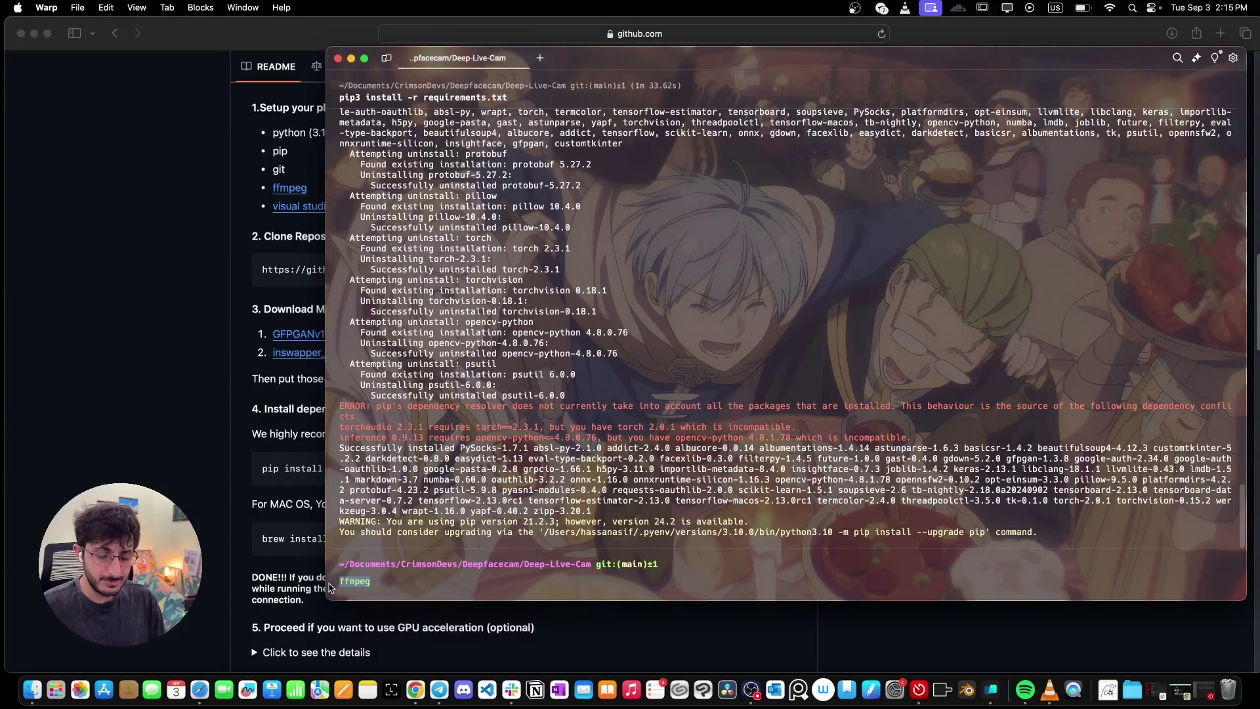
{"action": "type", "text": "bew install"}
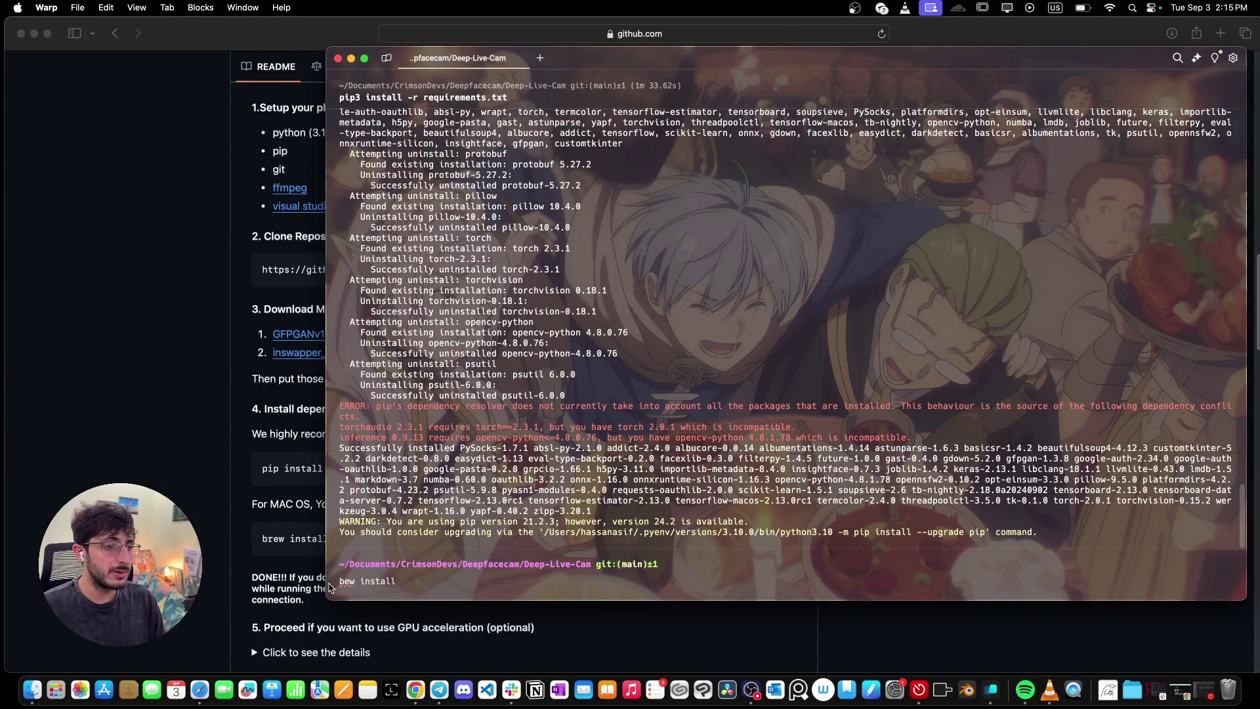
{"action": "key", "text": "super+a"}
{"action": "type", "text": "brew install ffmpeg"}
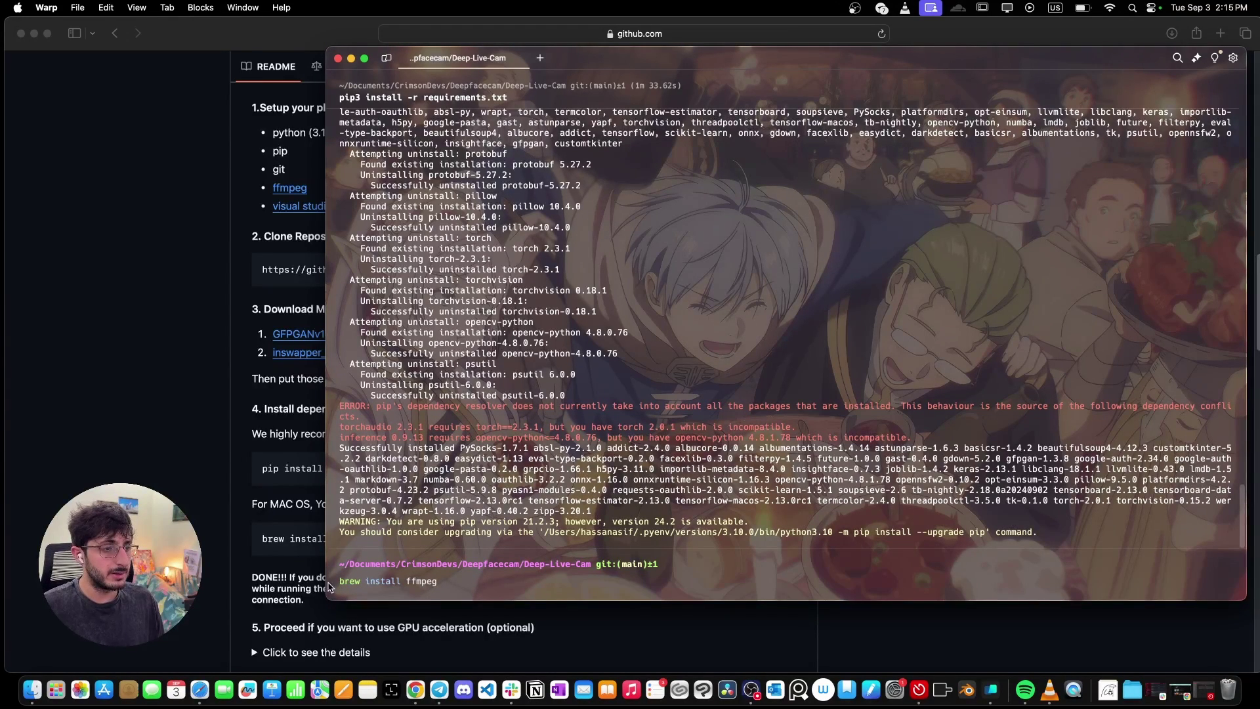
{"action": "key", "text": "Return"}
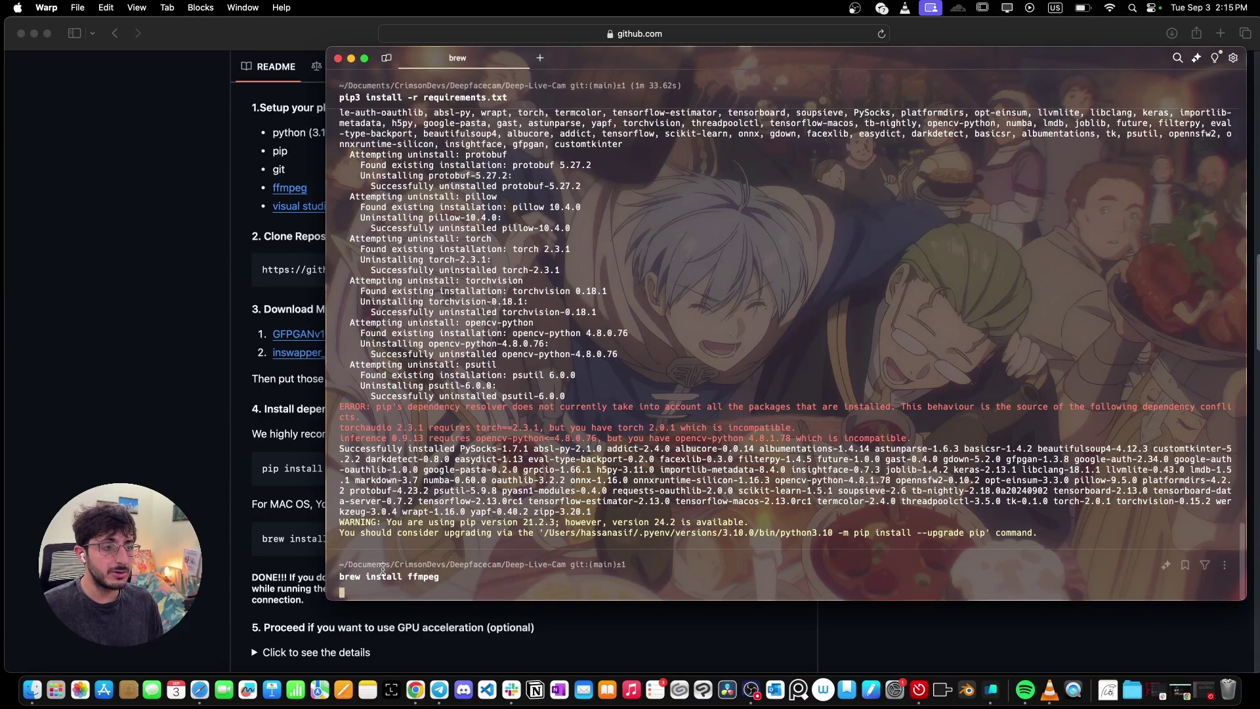
Step: Load brew.sh in a new Safari tab and copy the Homebrew install command
{"action": "left_click", "coordinate": [193, 459]}
{"action": "left_click", "coordinate": [1217, 36]}
{"action": "type", "text": "brew.sh"}
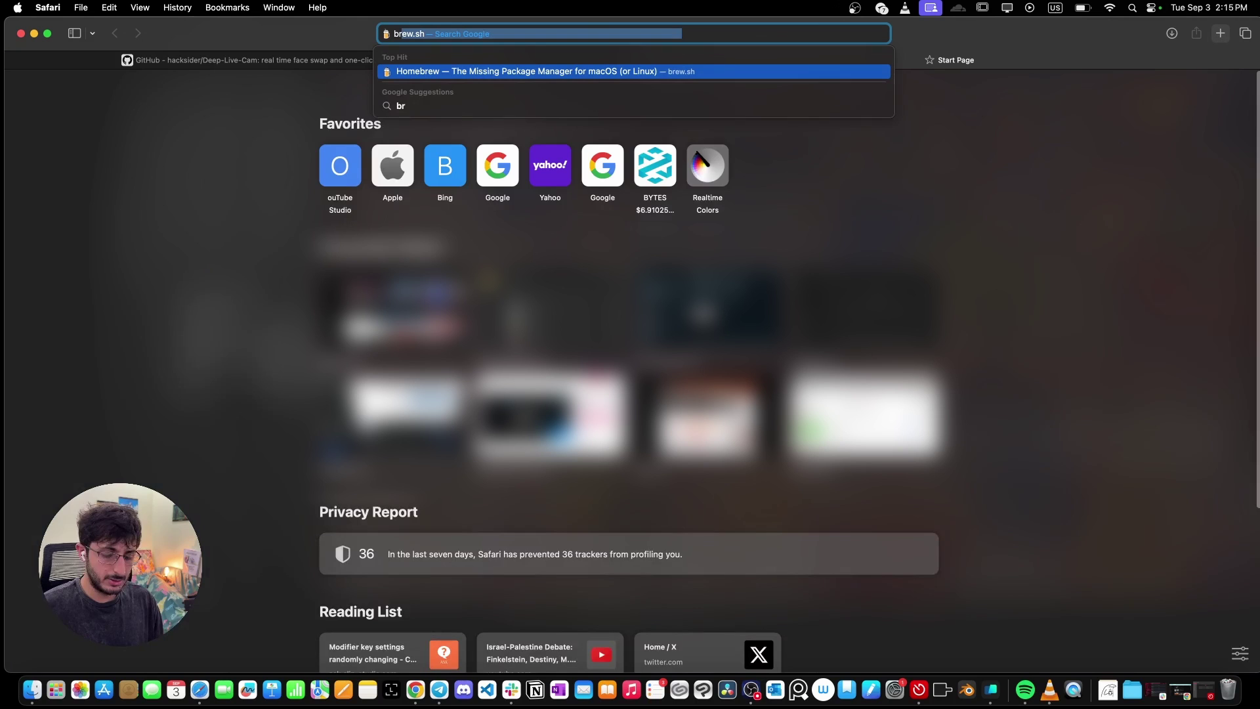
{"action": "key", "text": "Return"}
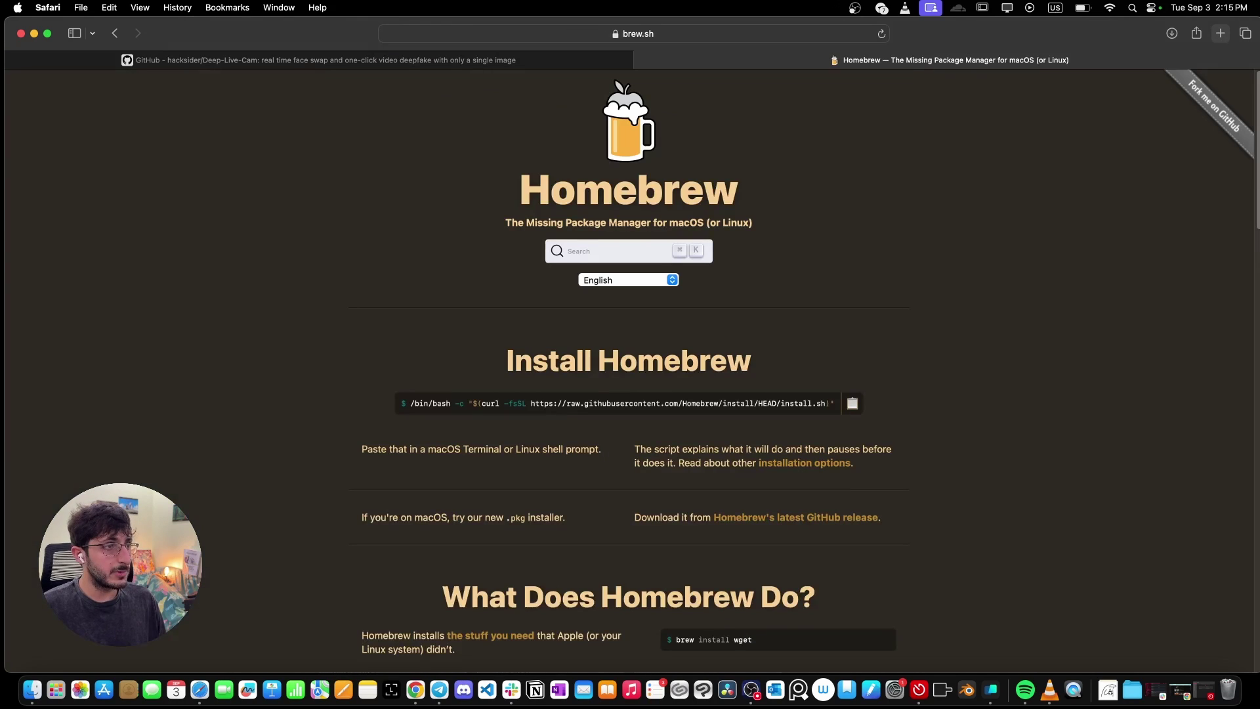
{"action": "scroll", "coordinate": [814, 315], "scroll_direction": "down", "scroll_amount": 1}
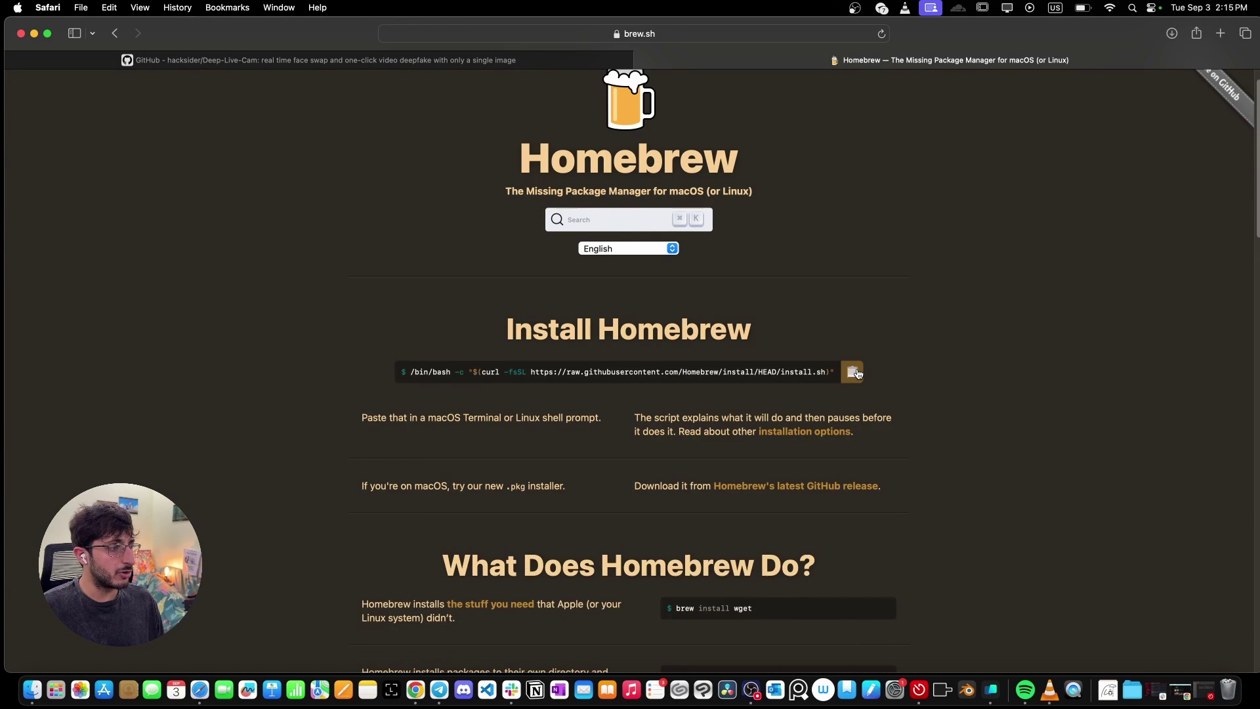
{"action": "left_click", "coordinate": [851, 371]}
{"action": "left_click", "coordinate": [990, 689]}
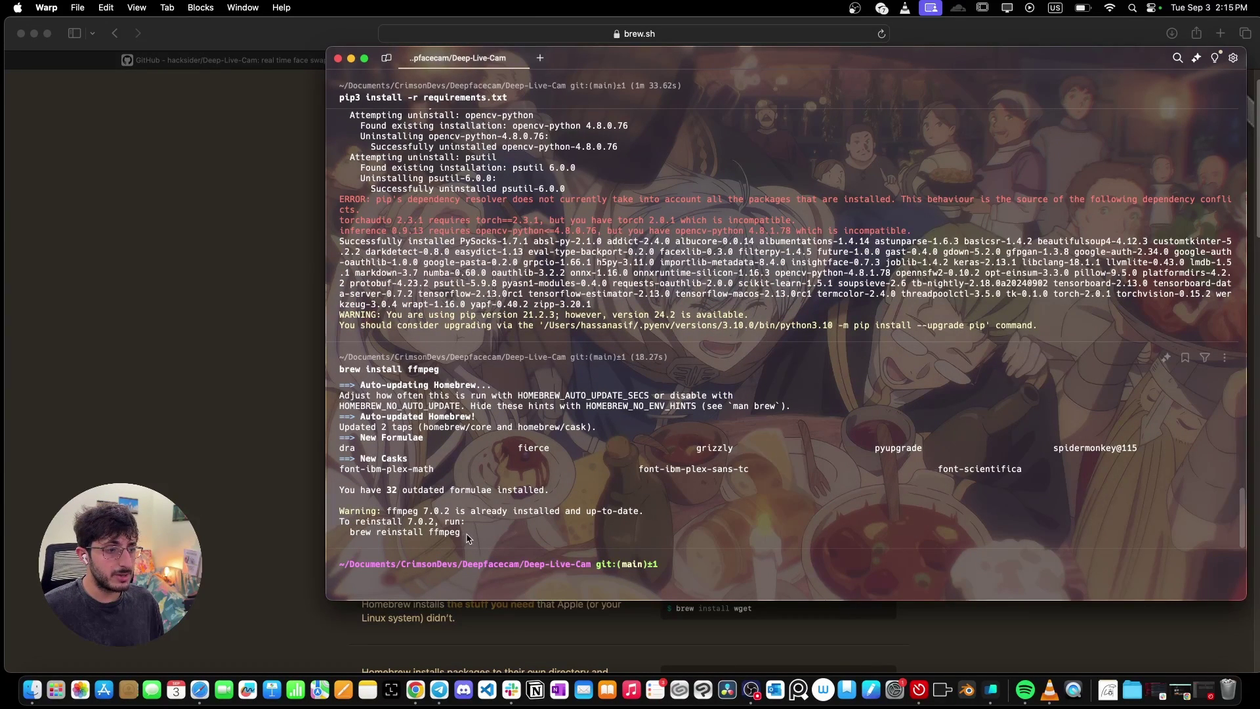
Step: Run python3 run.py to launch the Deep Live Cam 1.3.0 Portable window
{"action": "left_click_drag", "start_coordinate": [468, 535], "coordinate": [336, 522]}
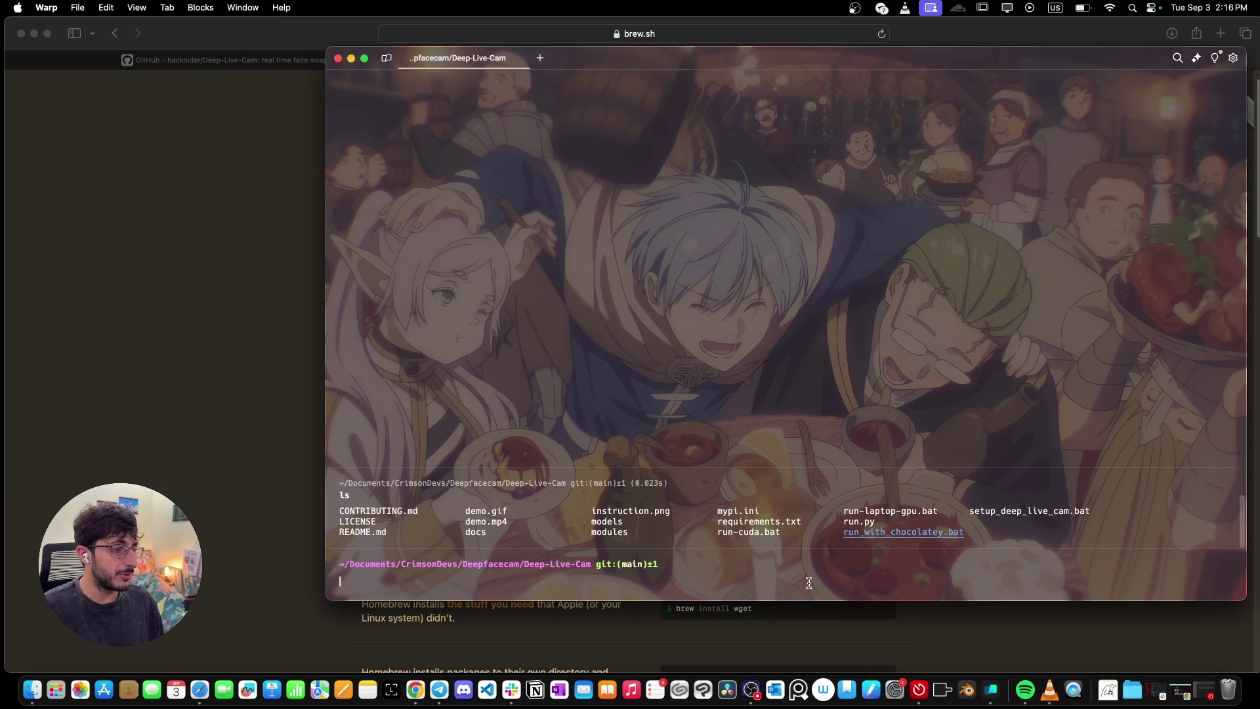
{"action": "type", "text": "p"}
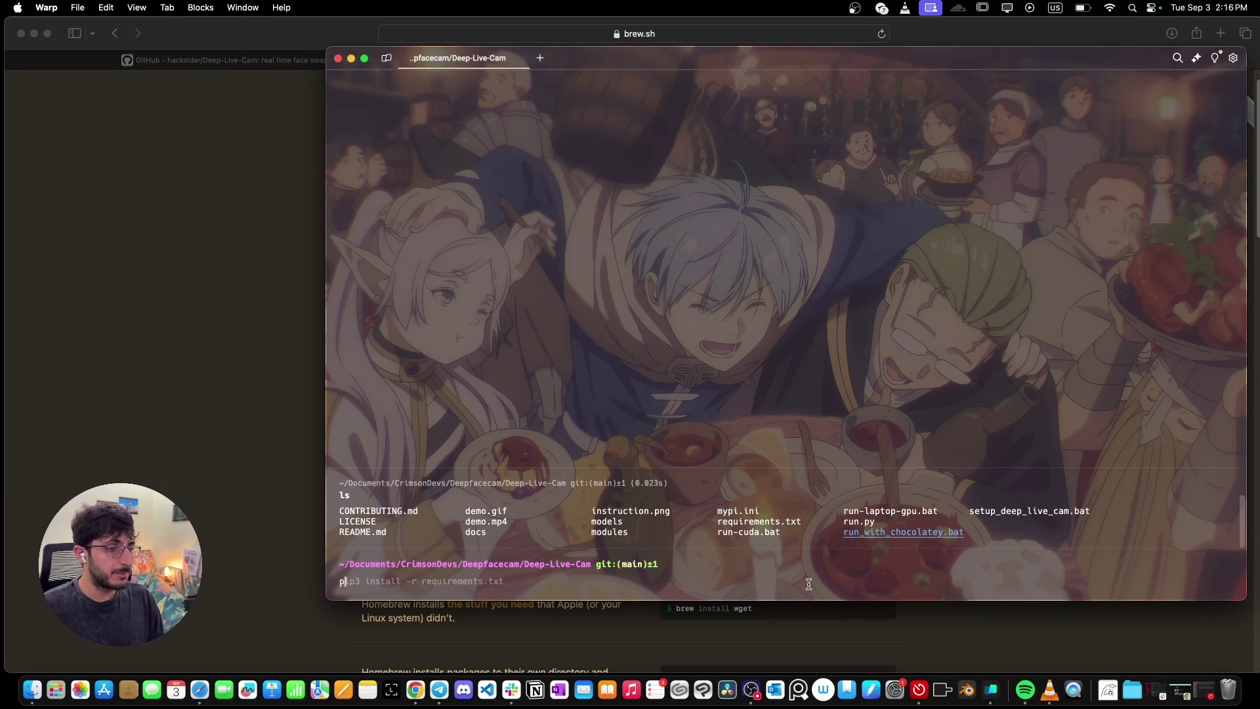
{"action": "type", "text": "yt"}
{"action": "key", "text": "Right"}
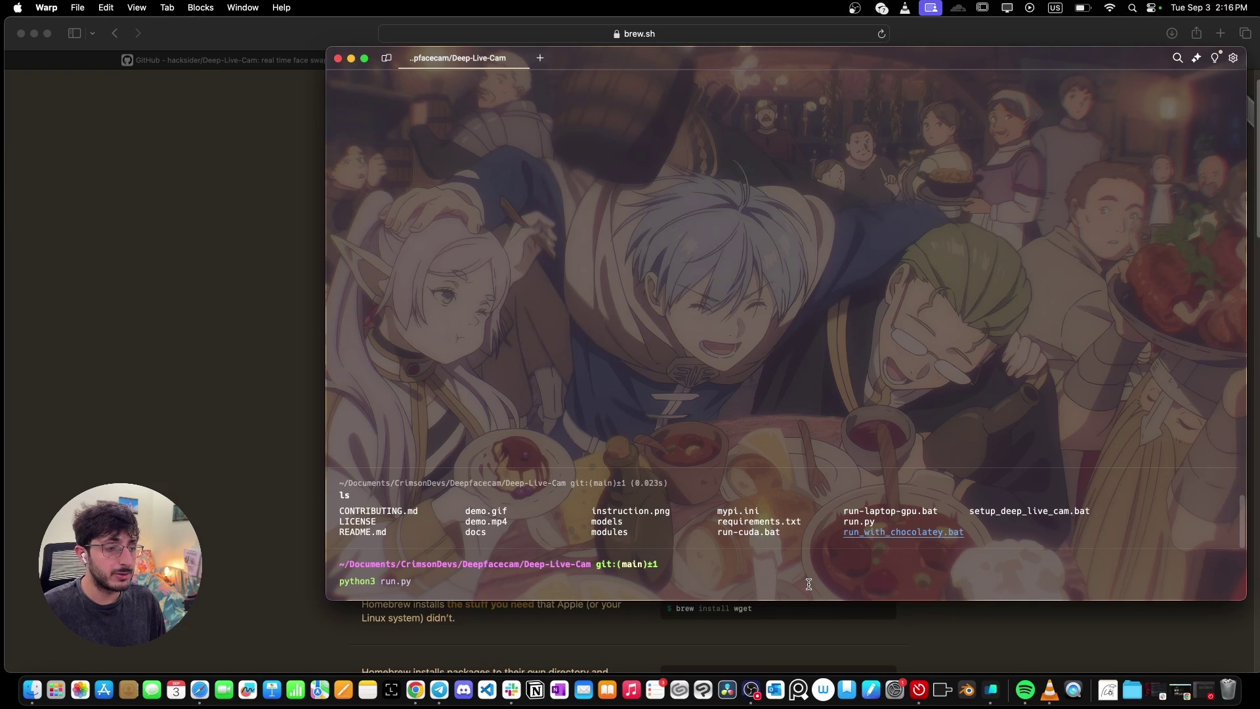
{"action": "key", "text": "Return"}
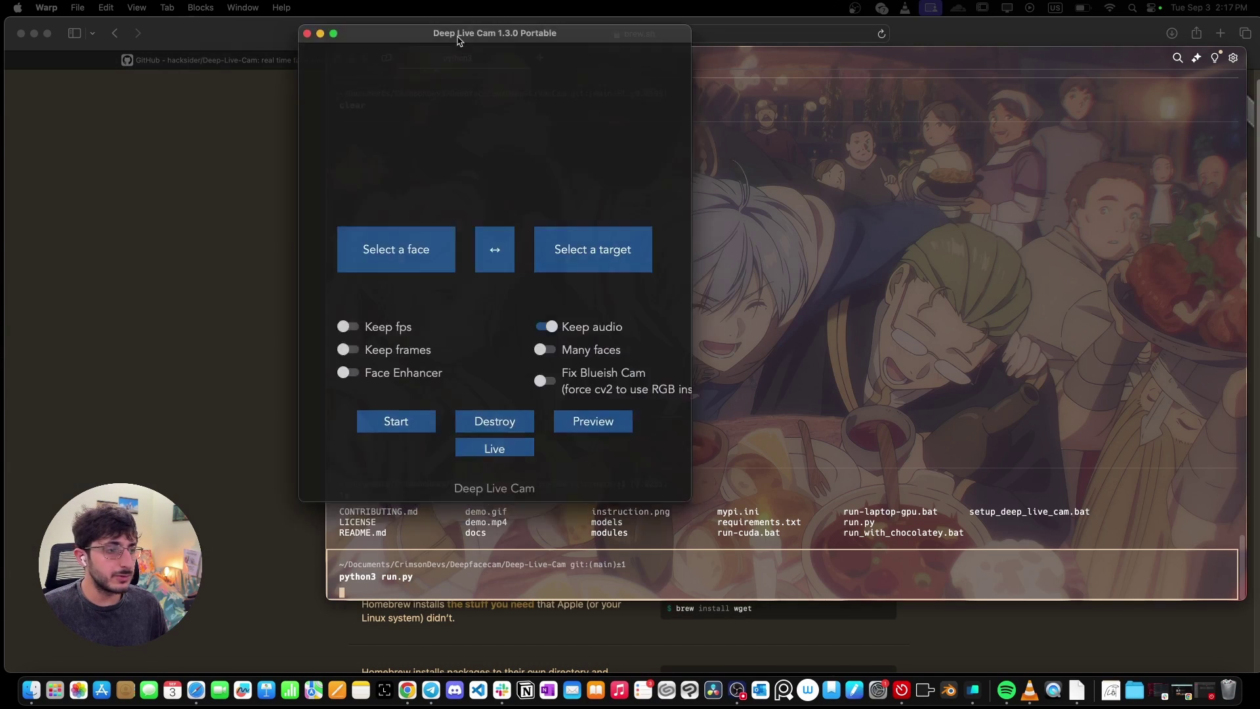
Step: Drag the Deep Live Cam window to the screen centre over the Warp terminal
{"action": "left_click_drag", "start_coordinate": [479, 35], "coordinate": [825, 119]}
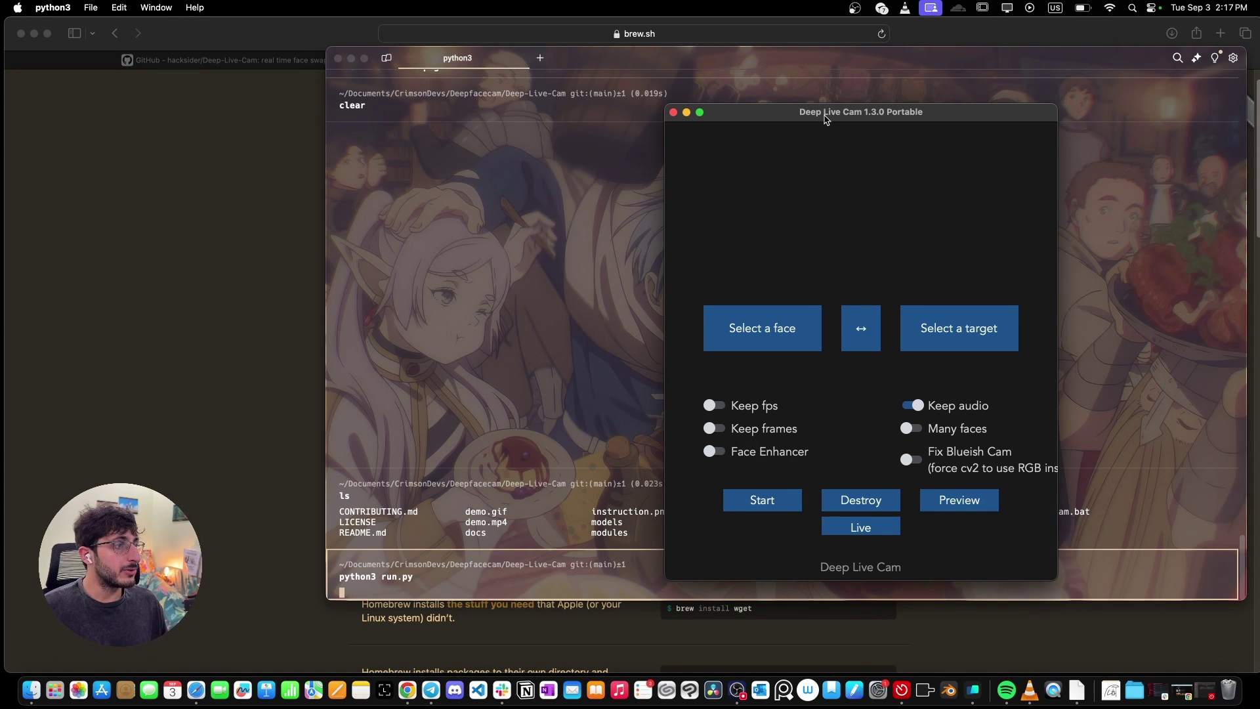
{"action": "left_click_drag", "start_coordinate": [826, 120], "coordinate": [709, 112]}
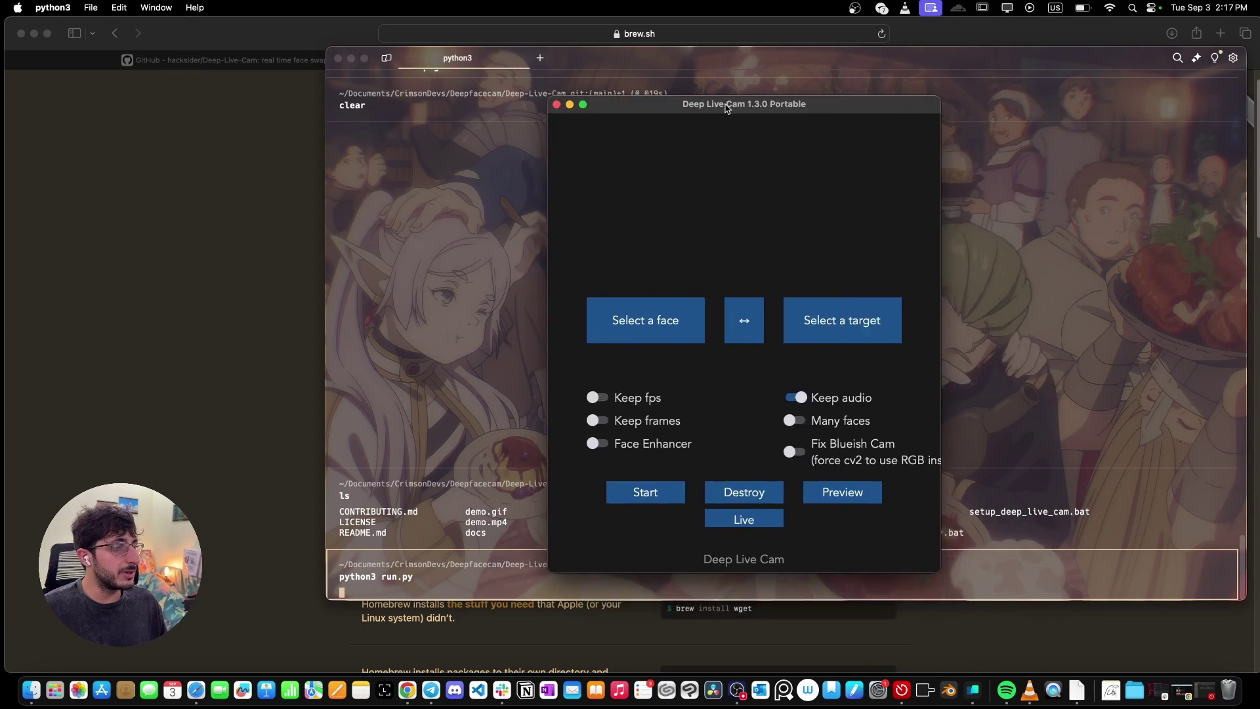
Step: Load the portrait photo as the source face and start live webcam face swapping
{"action": "left_click", "coordinate": [651, 330]}
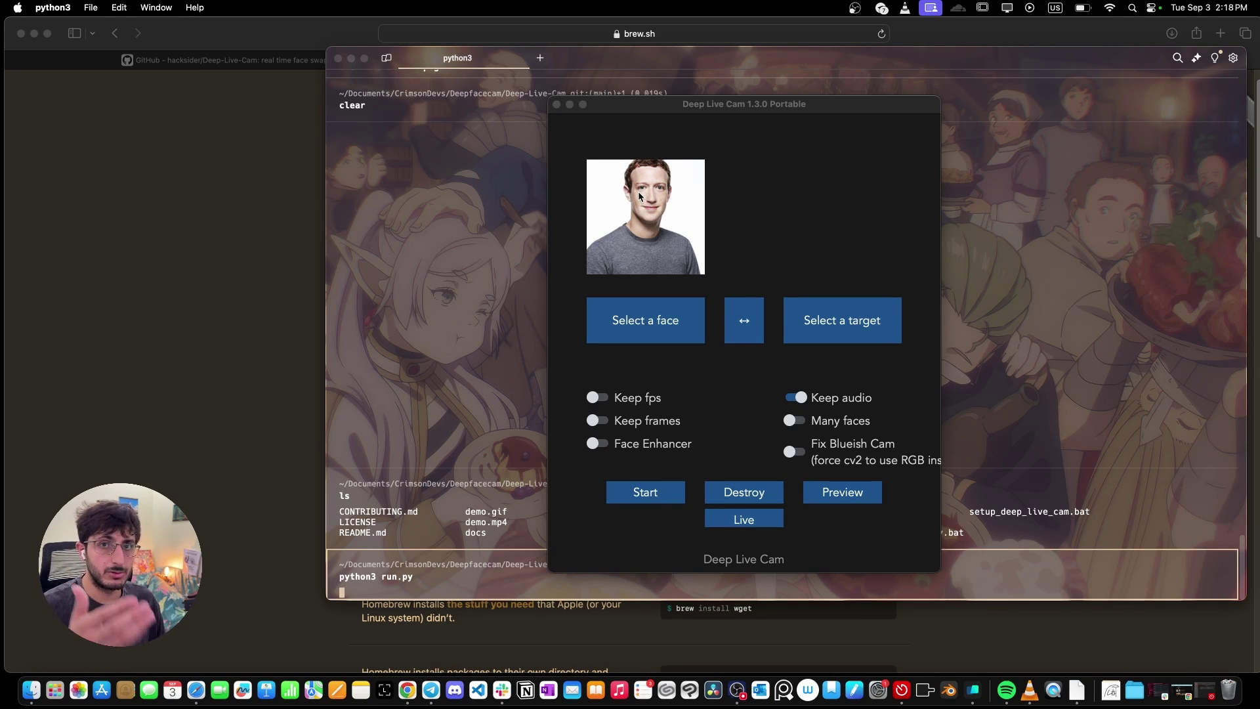
{"action": "left_click", "coordinate": [742, 520]}
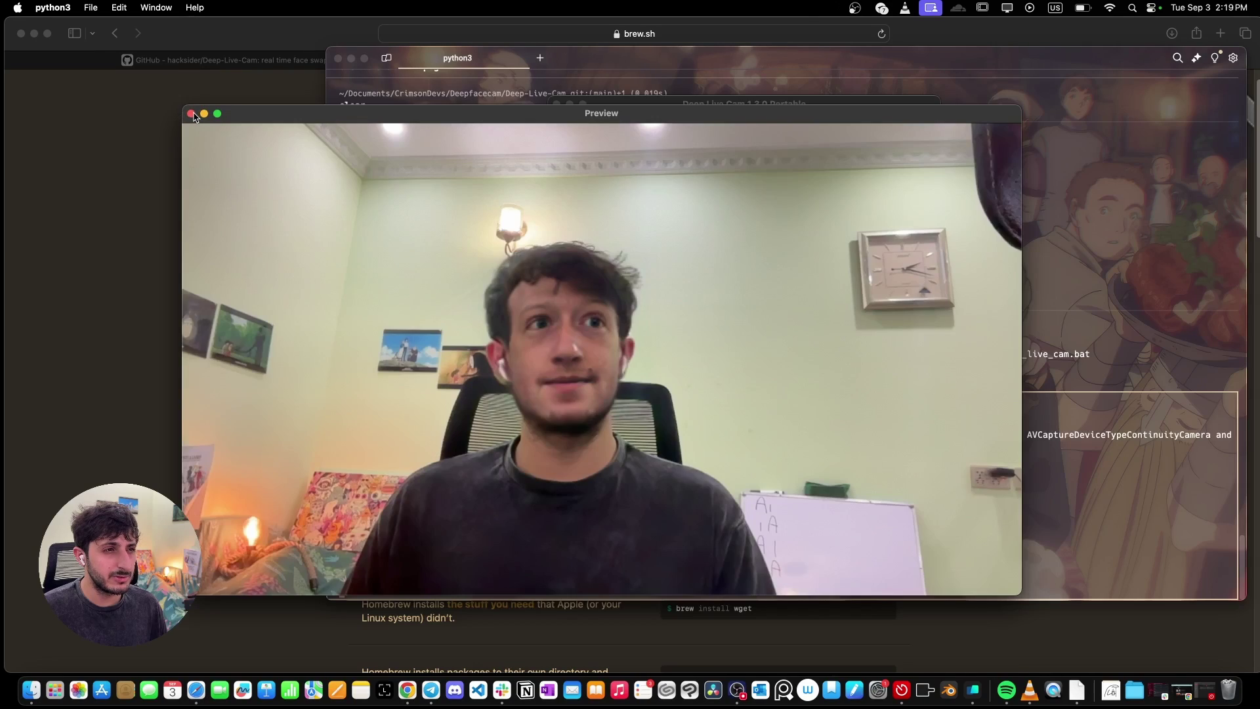
Step: Close the live preview and load the webcam snapshot of the presenter as the target image
{"action": "left_click", "coordinate": [191, 114]}
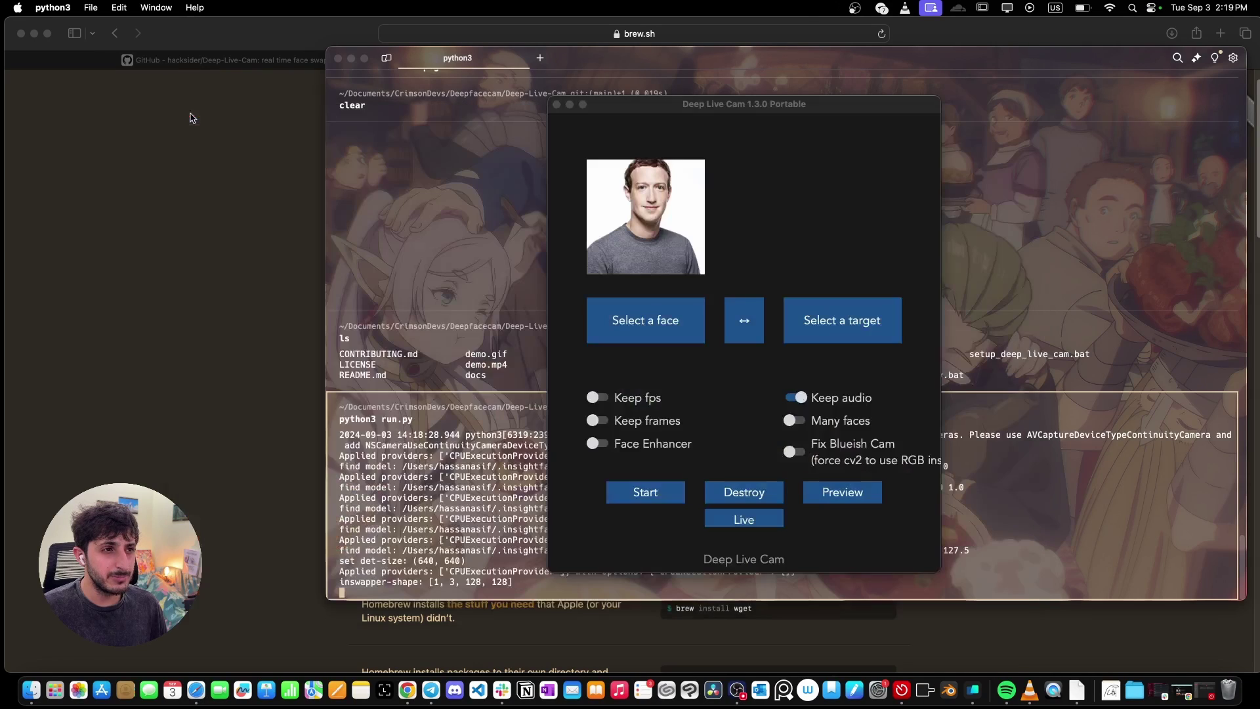
{"action": "left_click", "coordinate": [833, 326]}
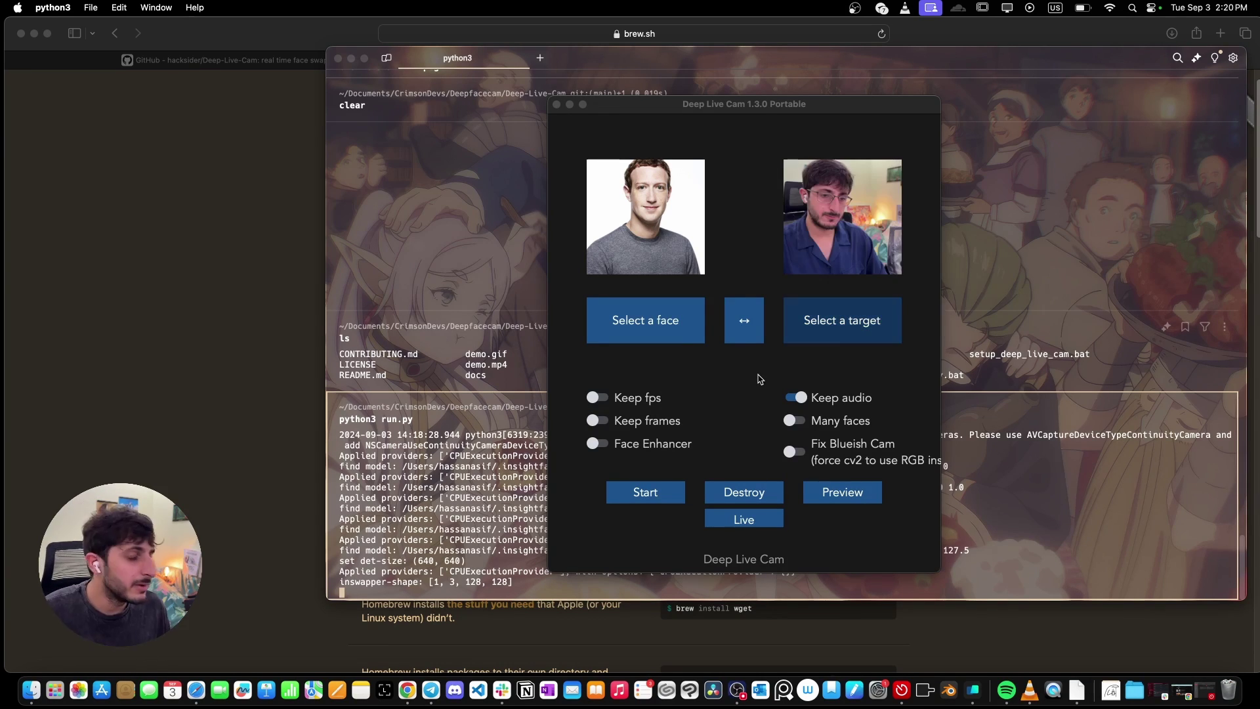
Step: Switch on the Keep fps, Keep frames and Face Enhancer toggles
{"action": "left_click", "coordinate": [736, 395]}
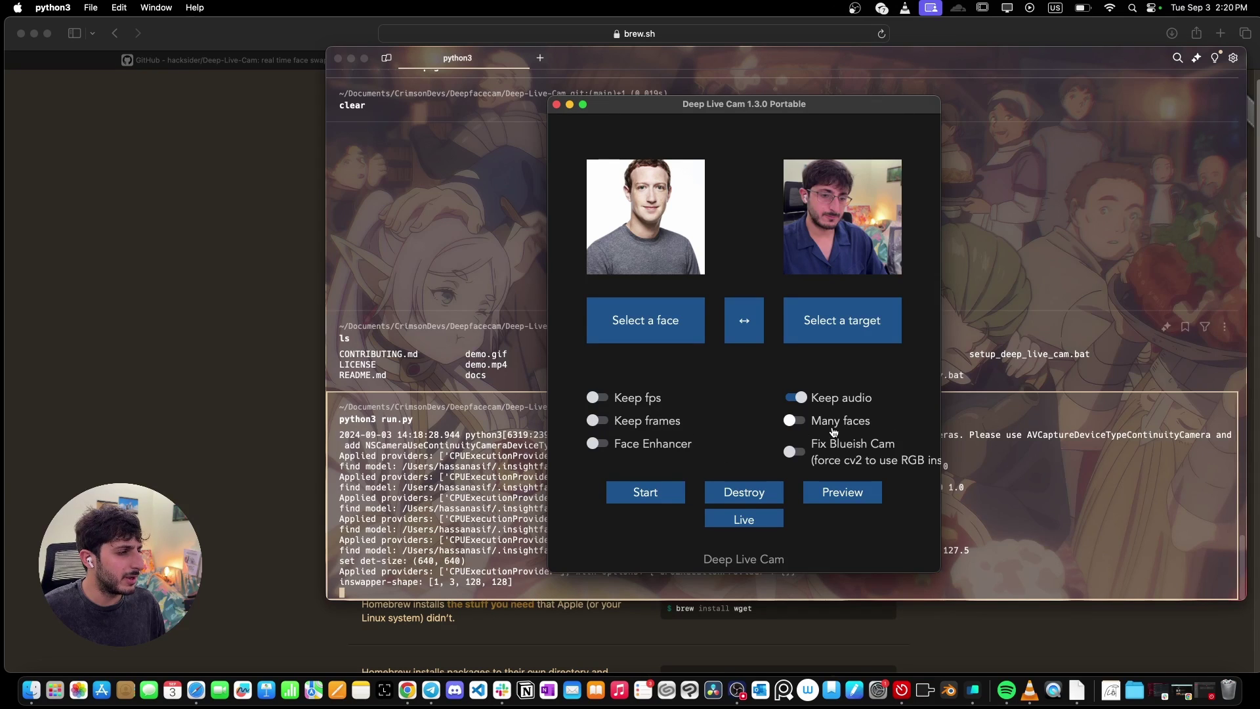
{"action": "left_click", "coordinate": [596, 398]}
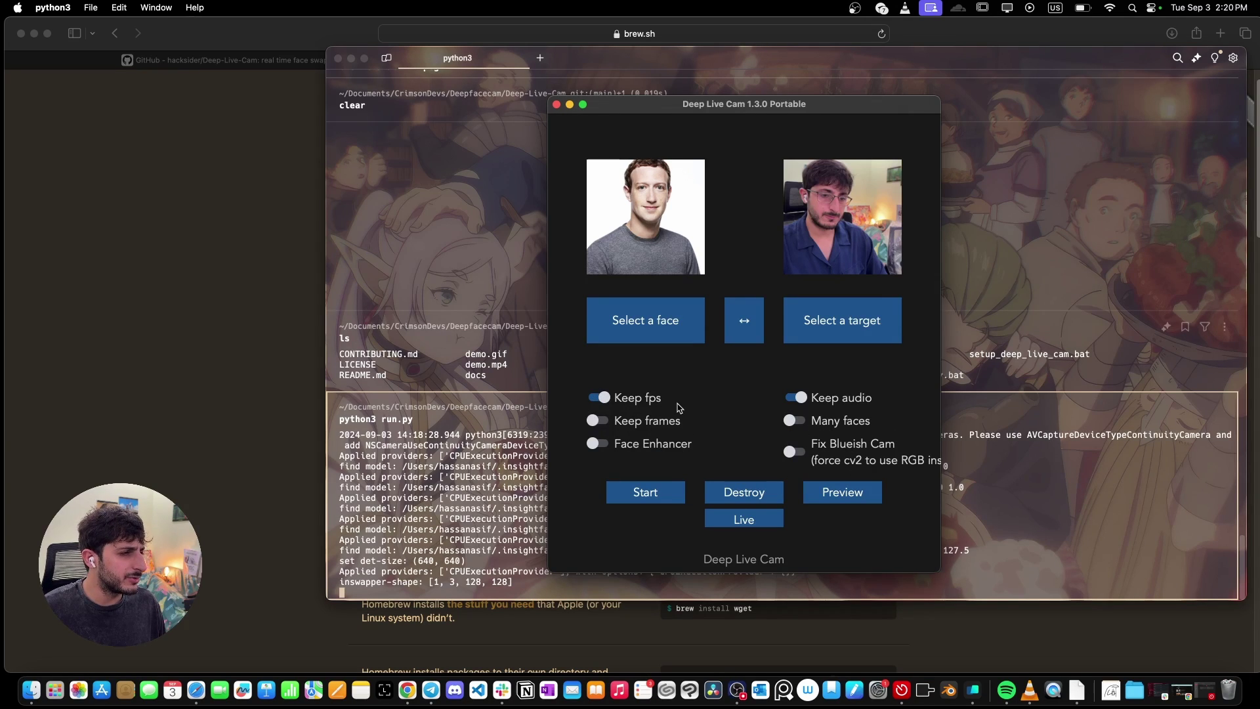
{"action": "left_click", "coordinate": [594, 421]}
{"action": "left_click", "coordinate": [595, 444]}
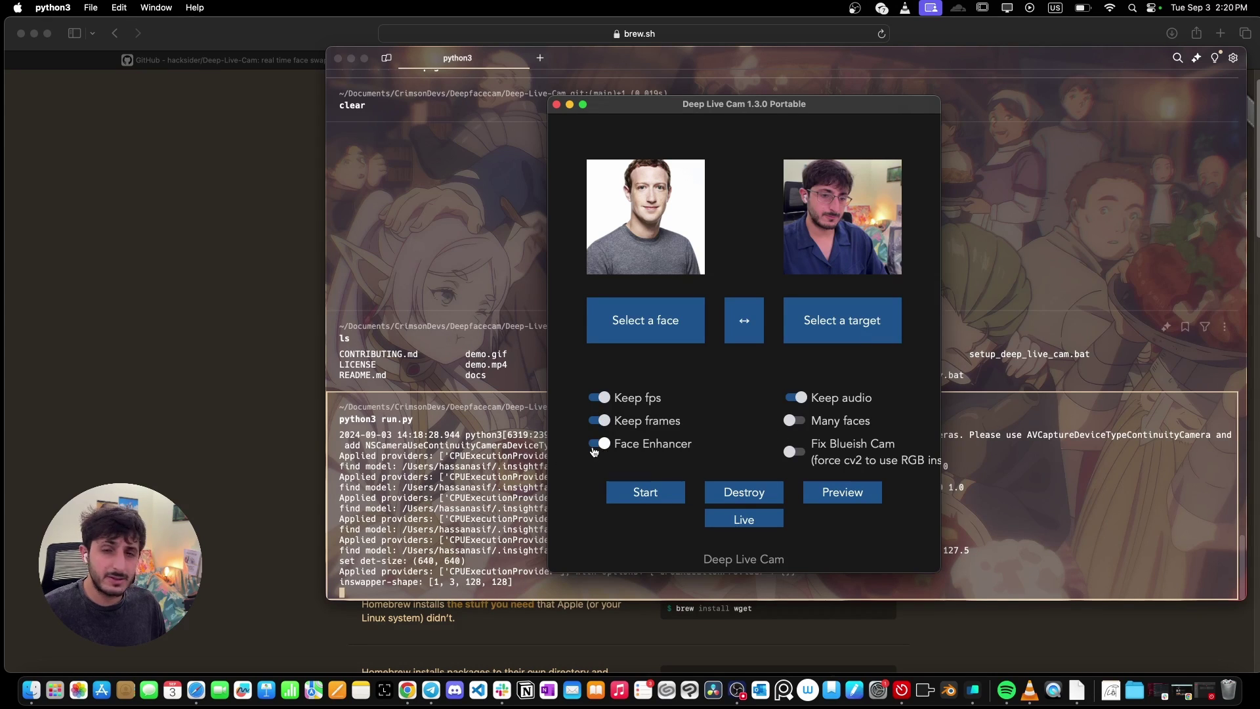